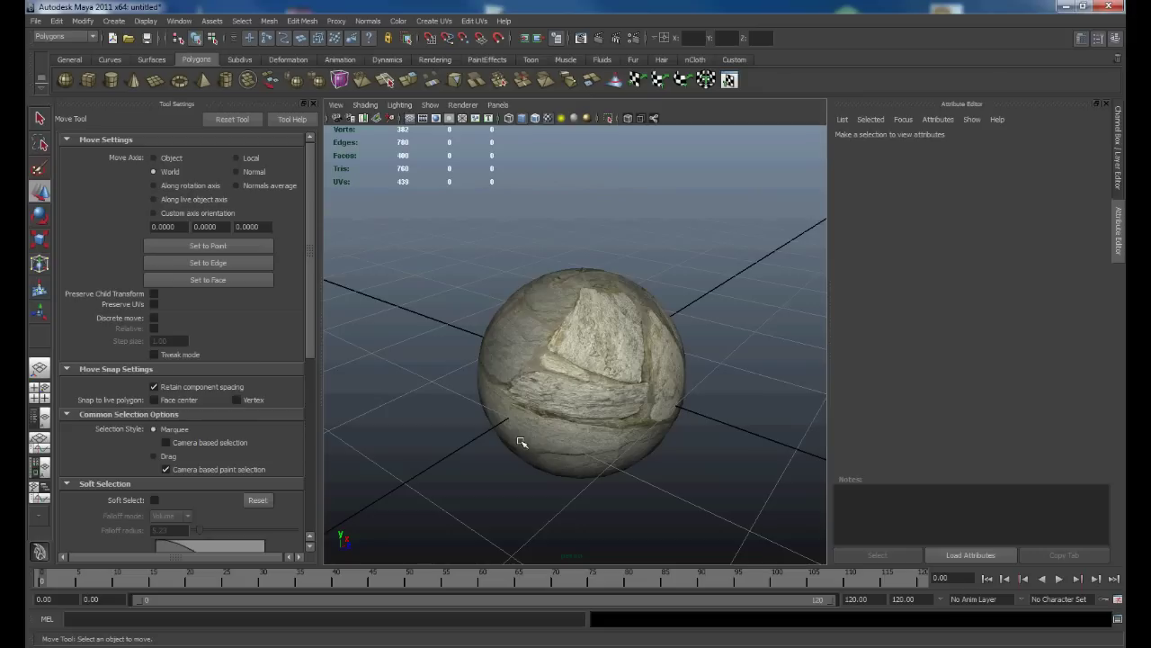
# - Examine how the stone texture wraps around the top pole of the sphere from several distances and angles
pyautogui.click(559, 420)
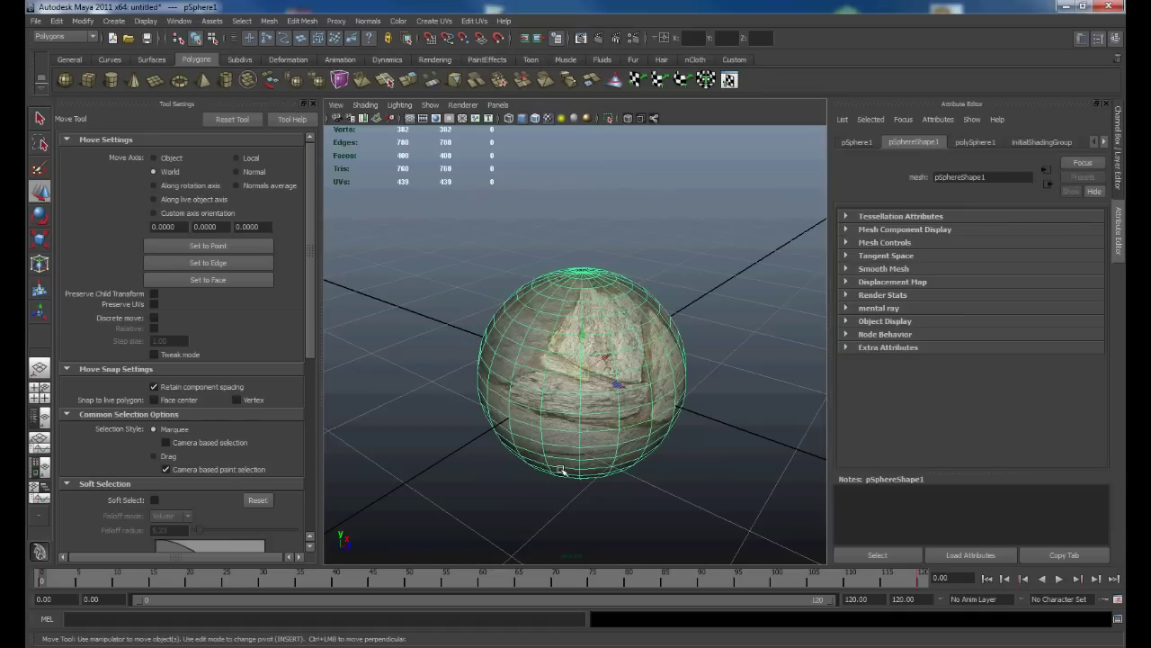
pyautogui.scroll(6, 624, 237)
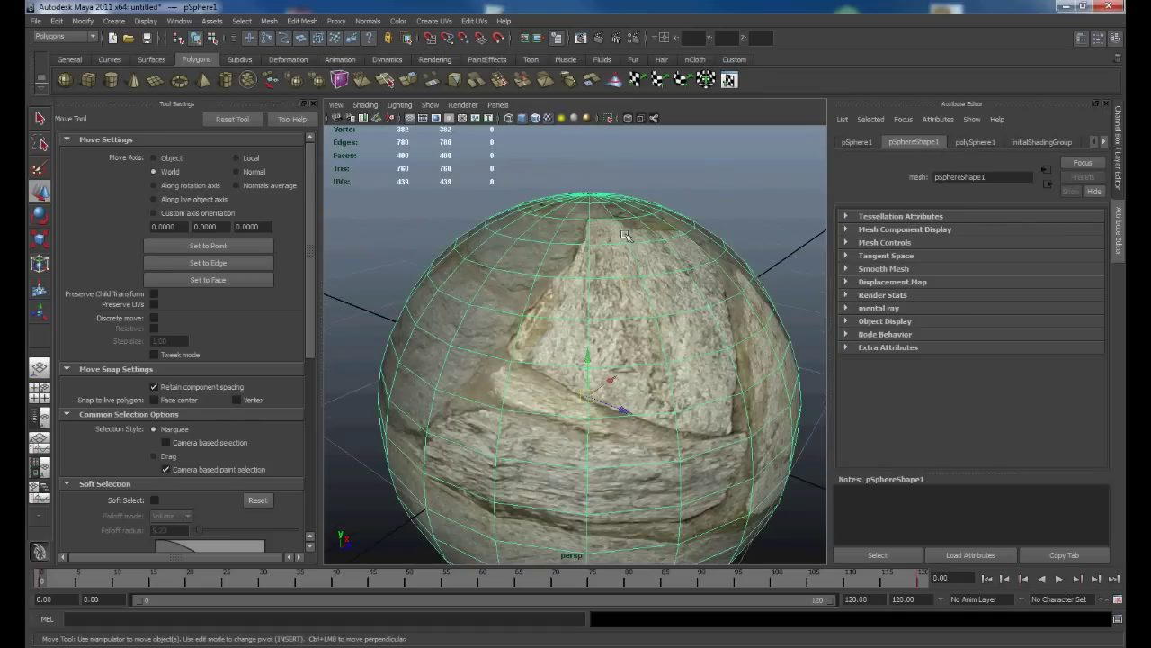
pyautogui.keyDown('alt'); pyautogui.moveTo(624, 237); pyautogui.dragTo(624, 400); pyautogui.keyUp('alt')
pyautogui.click(708, 184)
pyautogui.scroll(10, 615, 337)
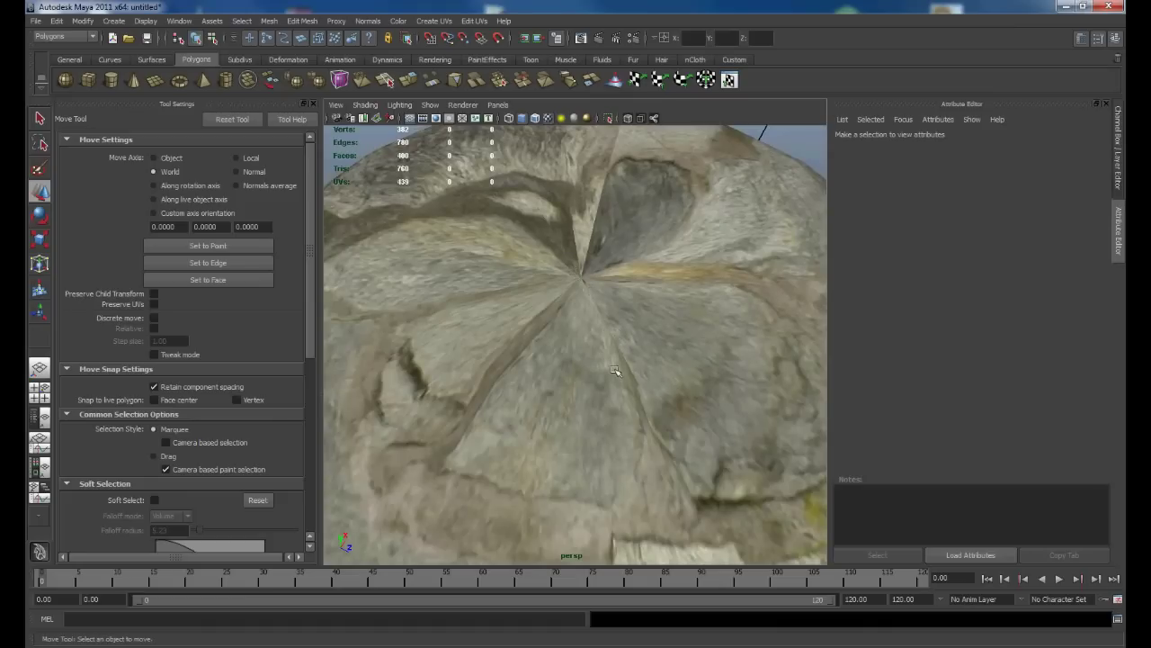
pyautogui.click(614, 370)
pyautogui.scroll(-10, 614, 371)
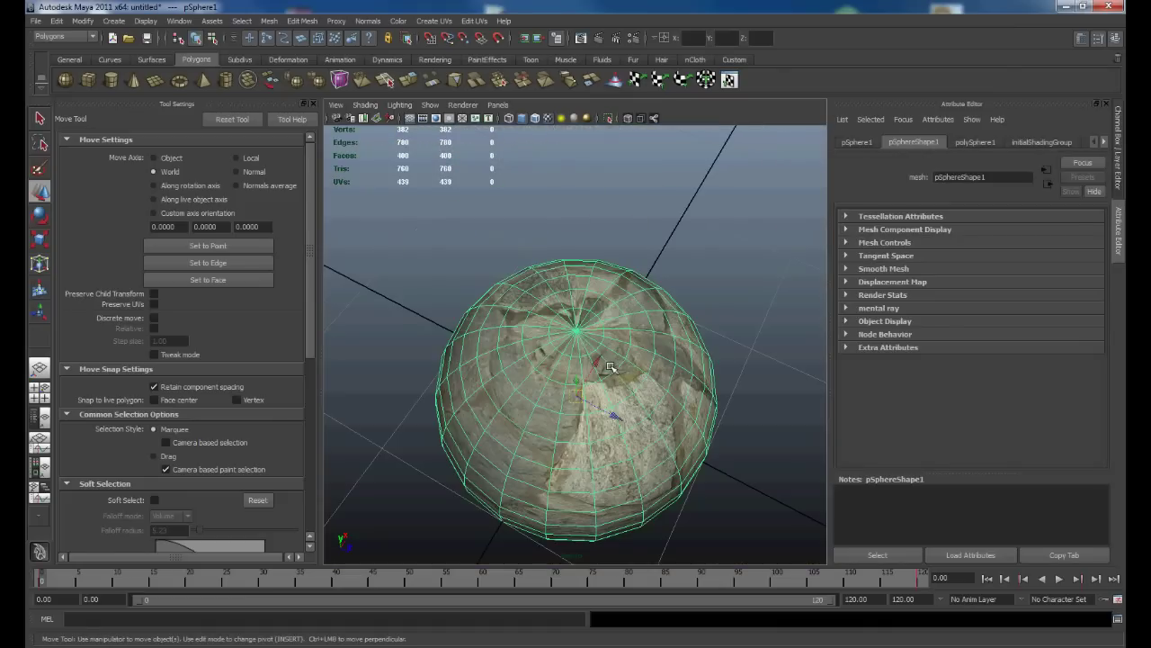
pyautogui.keyDown('alt'); pyautogui.moveTo(614, 371); pyautogui.dragTo(554, 369); pyautogui.keyUp('alt')
pyautogui.click(639, 206)
pyautogui.scroll(5, 612, 215)
pyautogui.keyDown('alt'); pyautogui.moveTo(562, 220); pyautogui.dragTo(573, 304); pyautogui.keyUp('alt')
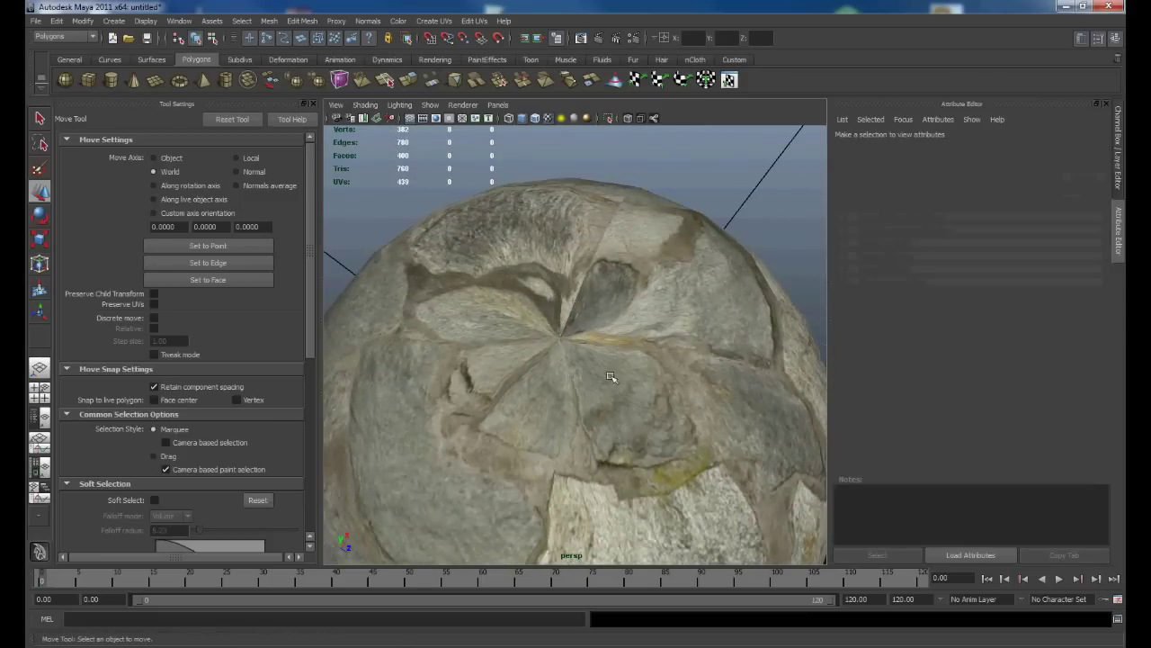
pyautogui.scroll(-4, 610, 377)
pyautogui.keyDown('alt'); pyautogui.moveTo(610, 377); pyautogui.dragTo(606, 392); pyautogui.keyUp('alt')
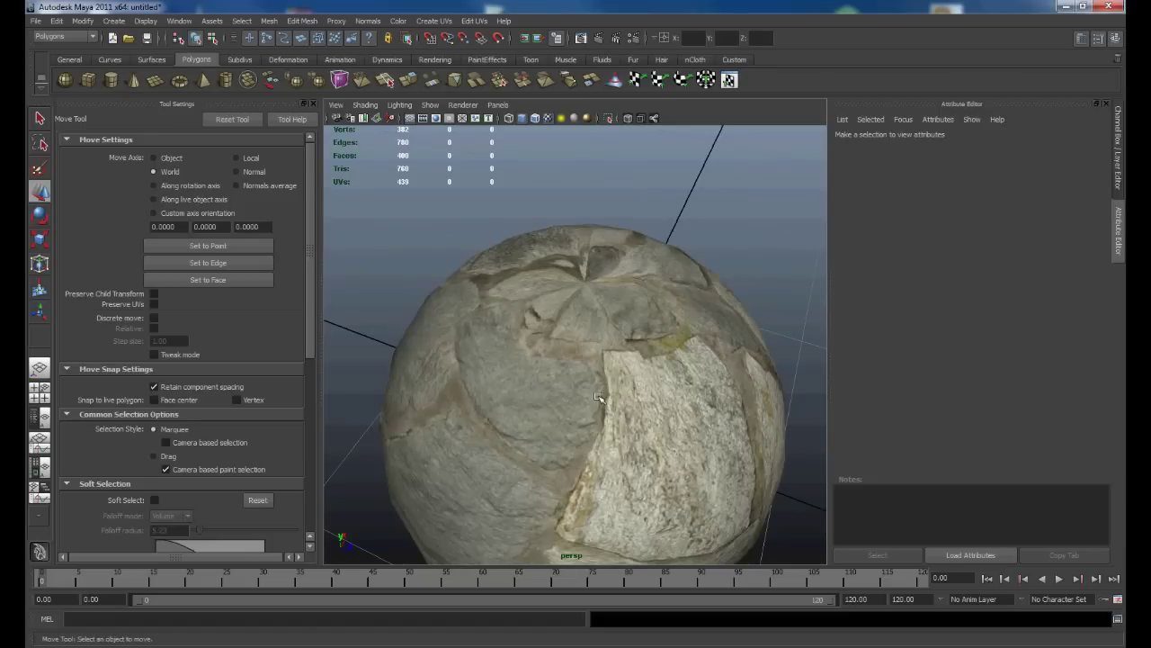
# - Open the UV Texture Editor for the sphere and examine the triangular UVs along the upper edge of the map
pyautogui.click(599, 396)
pyautogui.click(435, 21)
pyautogui.moveTo(474, 213)
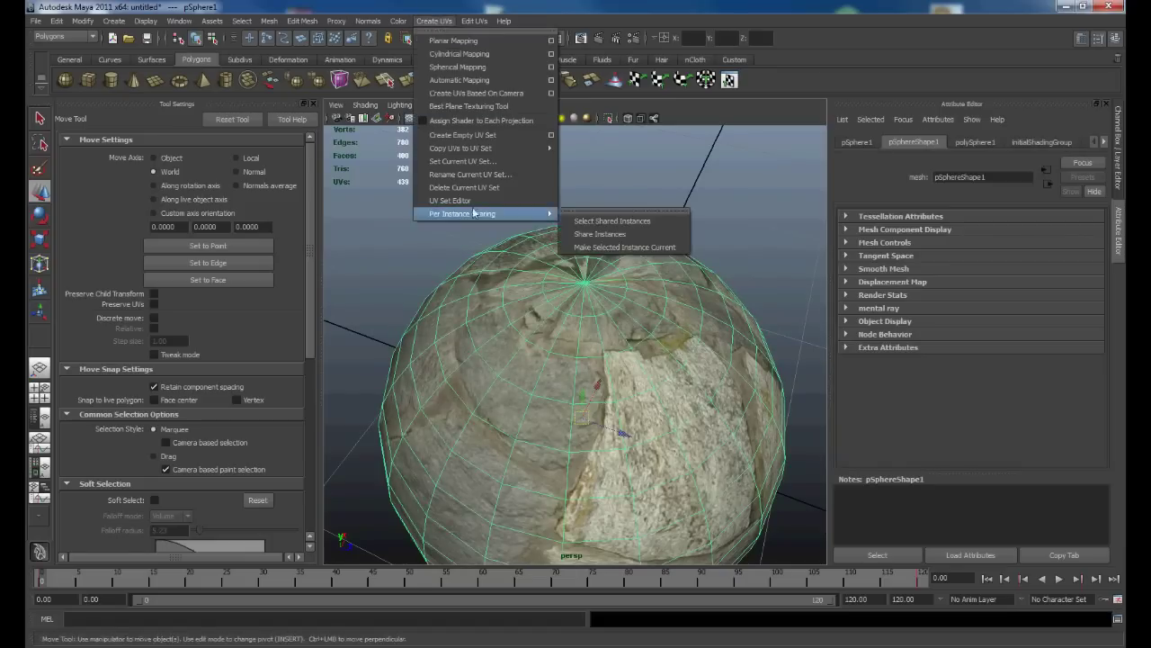
pyautogui.moveTo(477, 21)
pyautogui.click(508, 299)
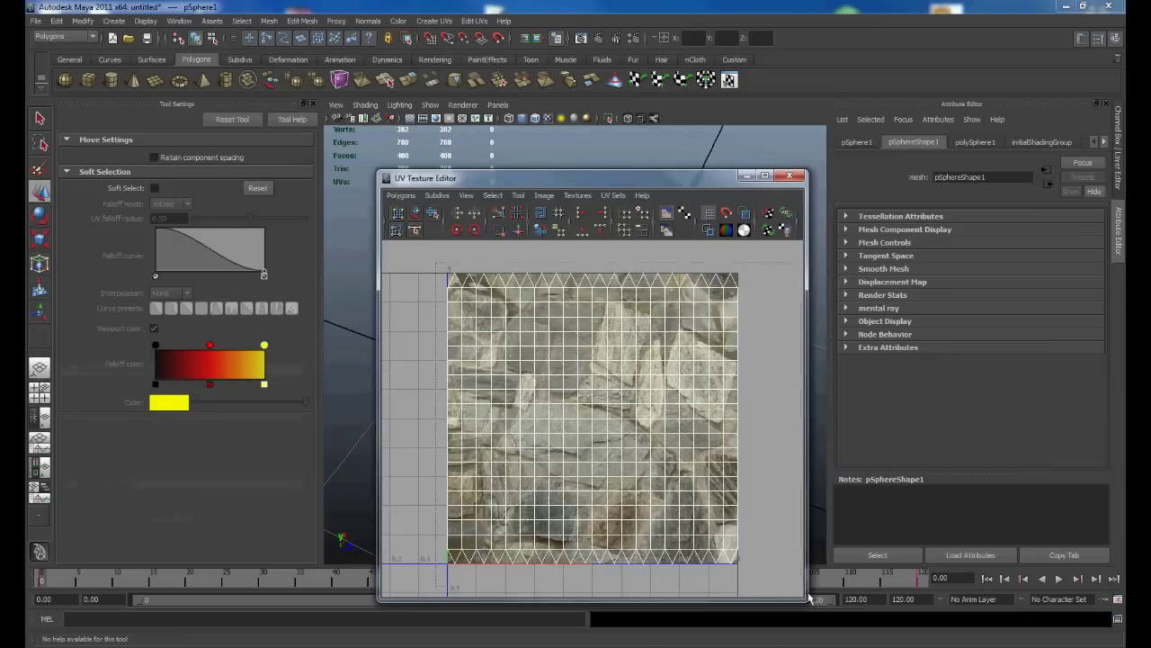
pyautogui.scroll(5, 711, 422)
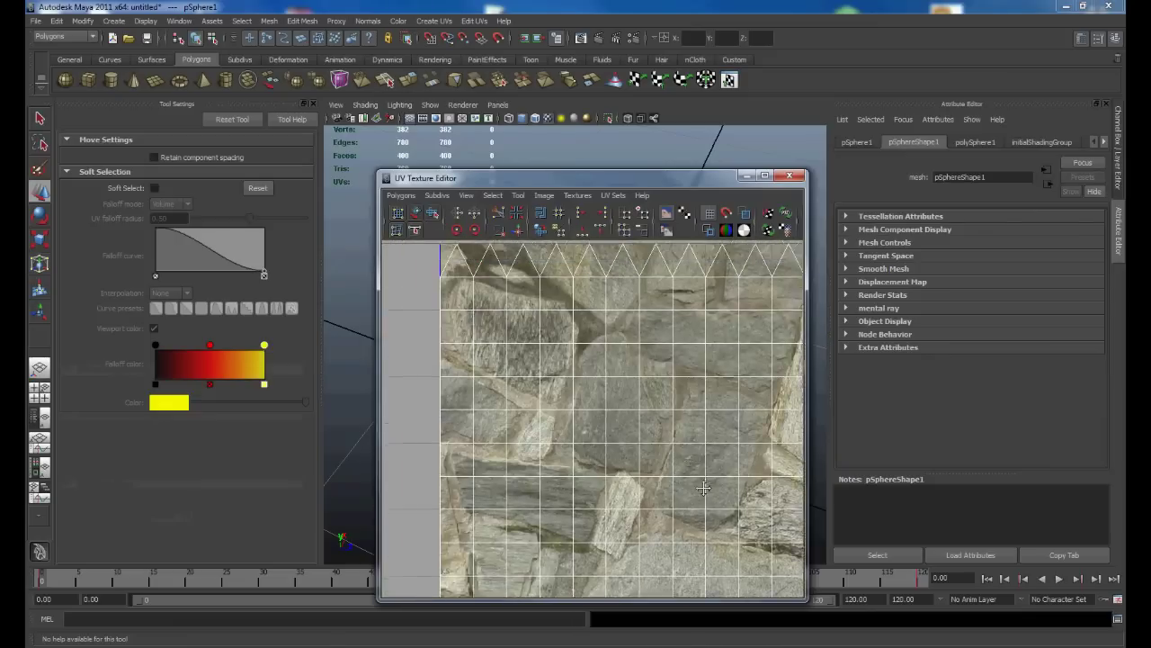
pyautogui.keyDown('alt'); pyautogui.moveTo(704, 487); pyautogui.dragTo(708, 545, button='middle'); pyautogui.keyUp('alt')
pyautogui.scroll(4, 689, 514)
pyautogui.keyDown('alt'); pyautogui.moveTo(643, 396); pyautogui.dragTo(684, 540, button='middle'); pyautogui.keyUp('alt')
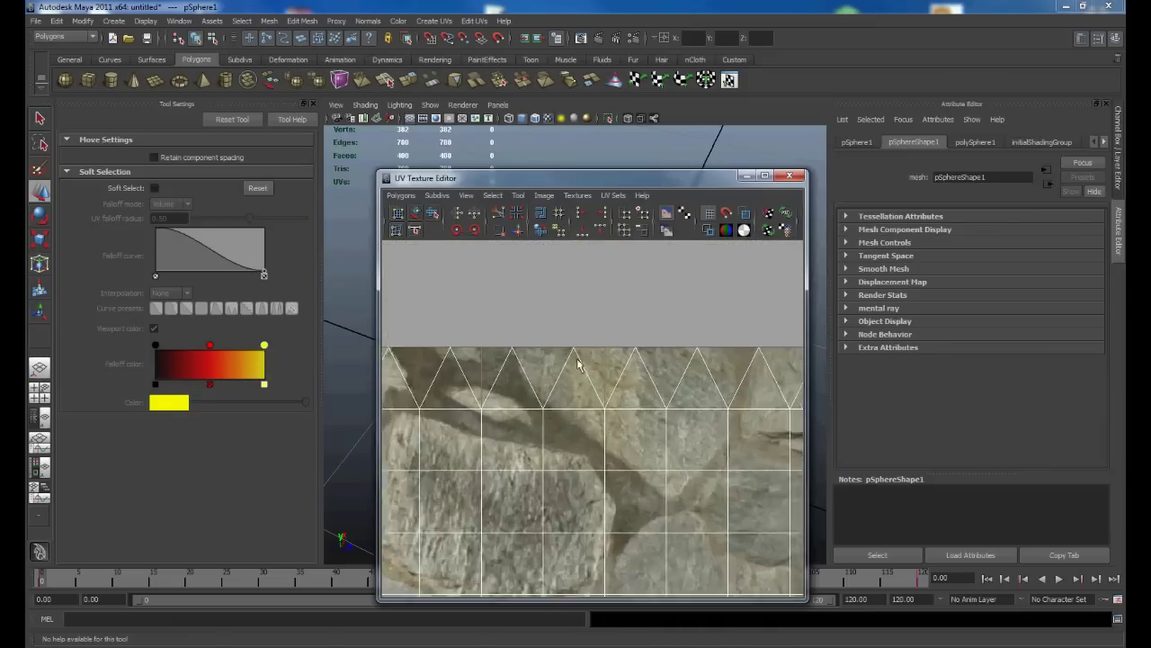
pyautogui.scroll(3, 579, 364)
pyautogui.keyDown('alt'); pyautogui.moveTo(560, 375); pyautogui.dragTo(689, 398, button='middle'); pyautogui.keyUp('alt')
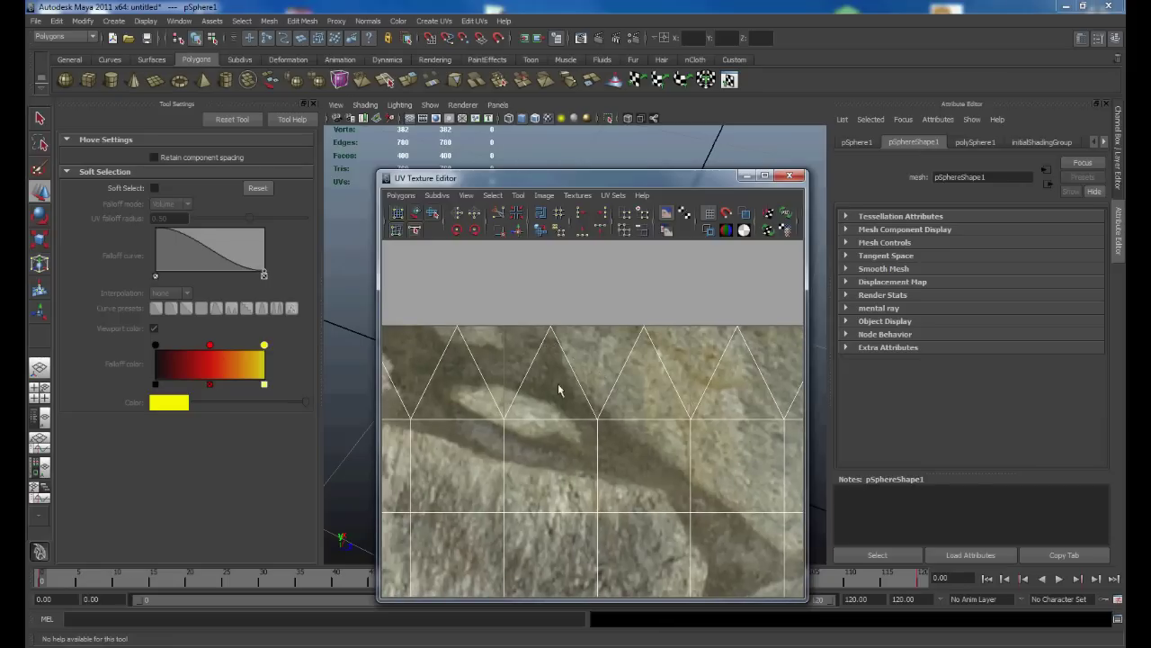
pyautogui.scroll(-3, 565, 431)
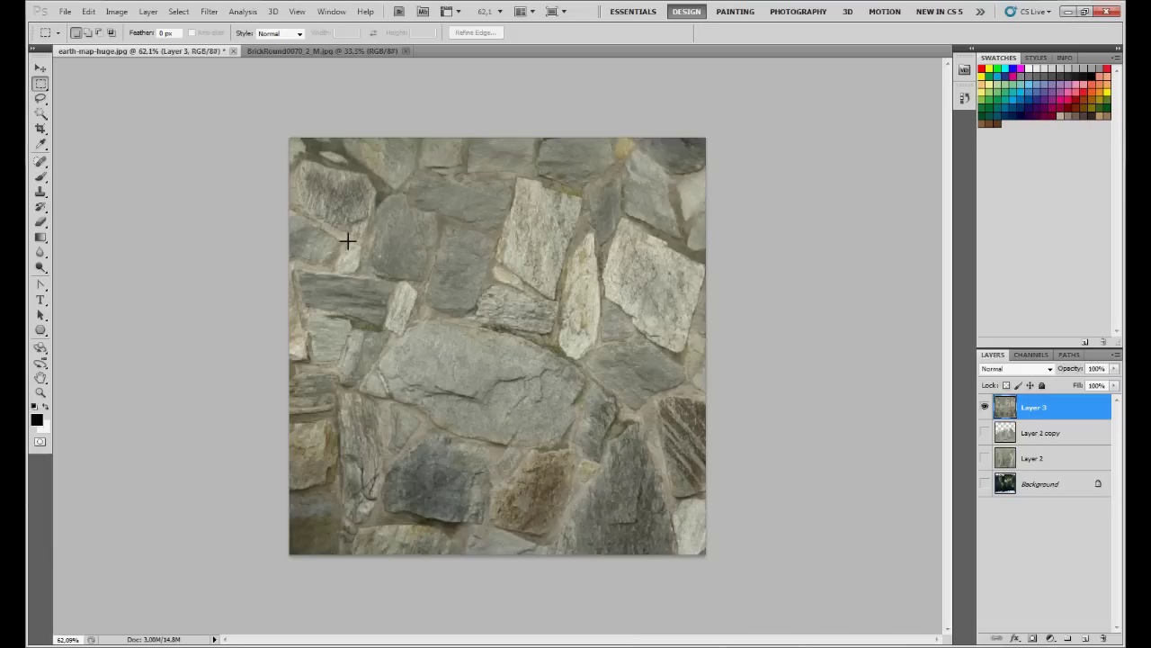
# - Switch to Photoshop and apply the Polar Coordinates filter to Layer 3 with the Polar to Rectangular option
pyautogui.click(209, 11)
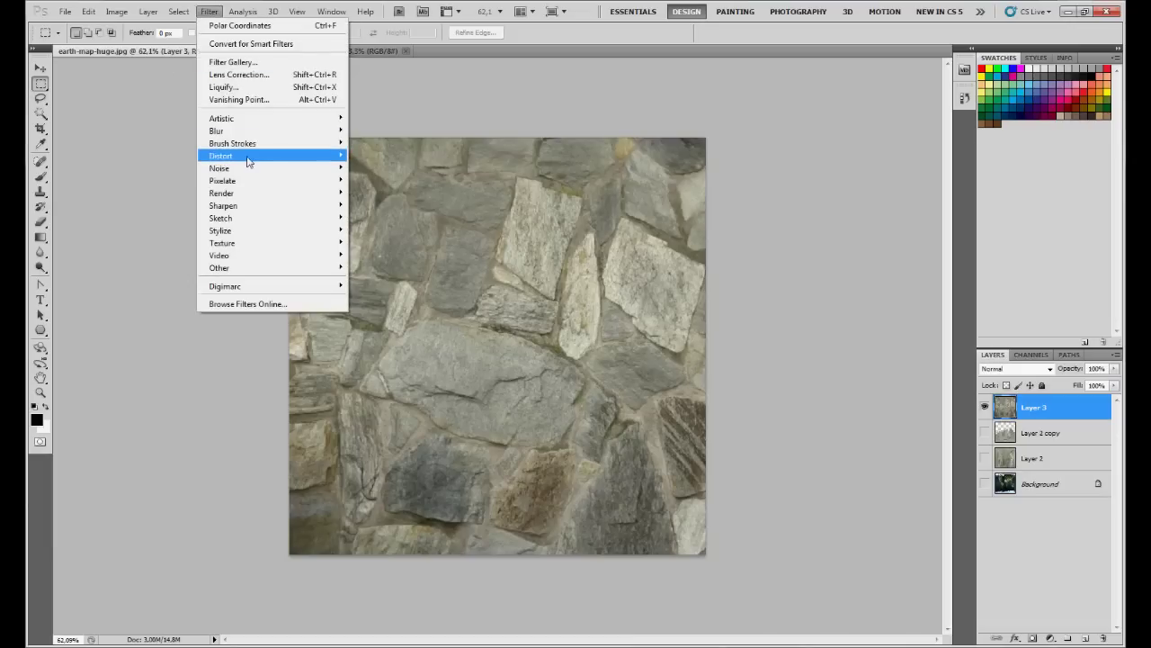
pyautogui.moveTo(308, 156)
pyautogui.click(423, 219)
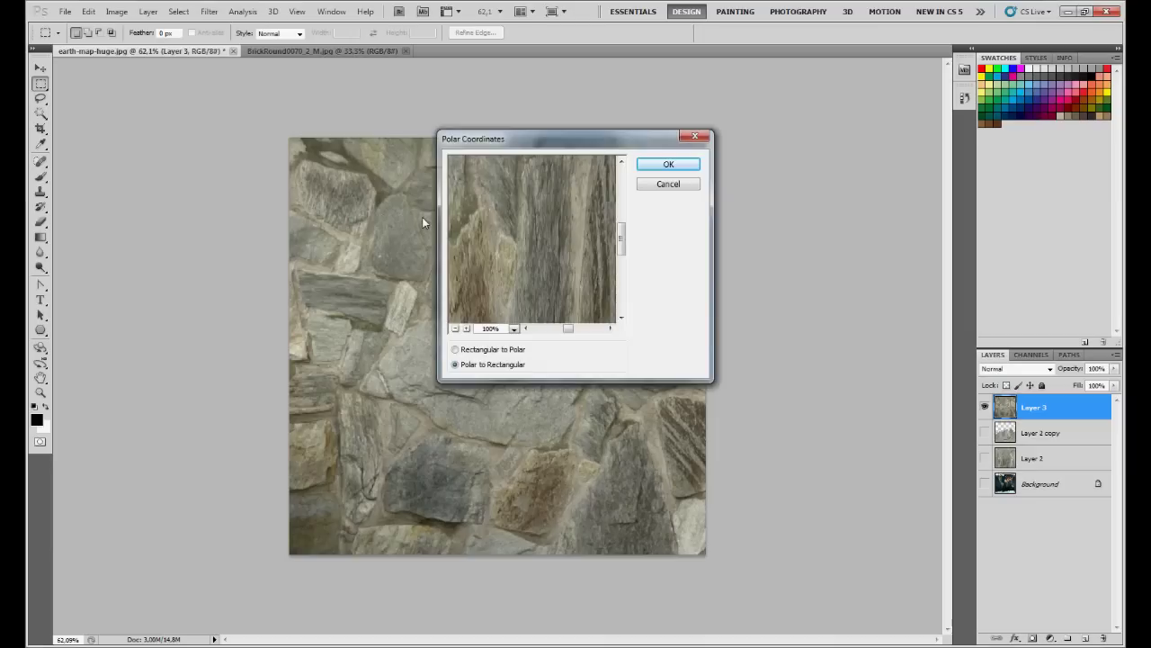
pyautogui.click(471, 365)
pyautogui.click(671, 165)
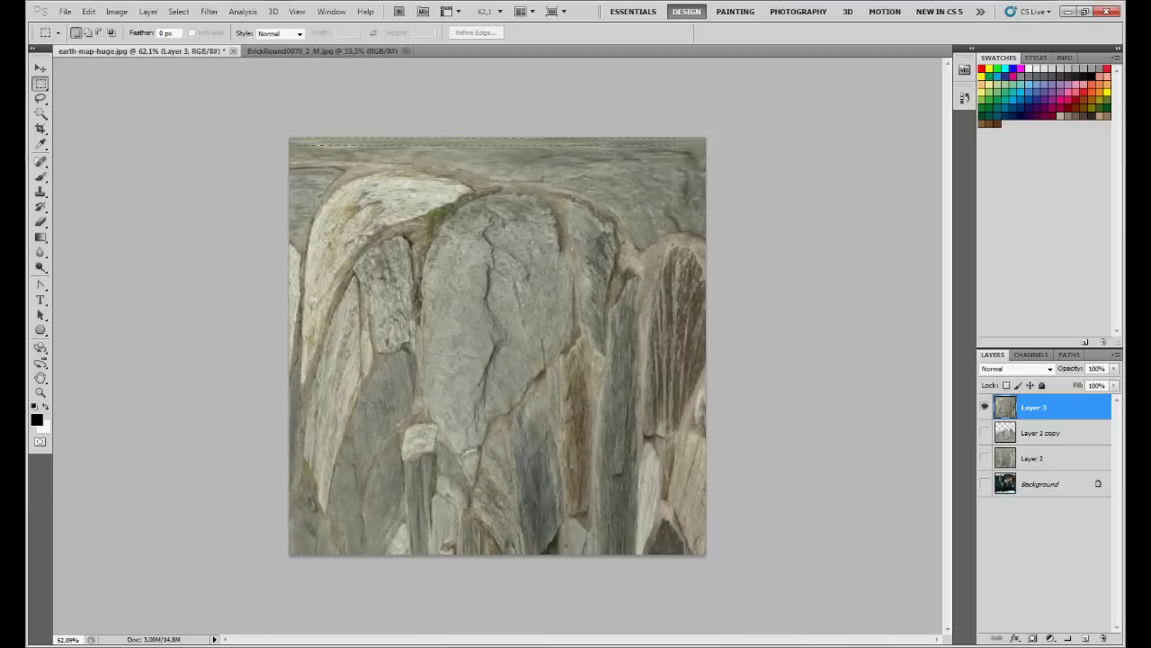
# - Examine the upper edge of the distorted stone texture and compare it with the sphere's UV layout in Maya
pyautogui.moveTo(708, 142); pyautogui.dragTo(708, 143)
pyautogui.click(545, 198)
pyautogui.keyDown('alt'); pyautogui.scroll(5, 491, 112); pyautogui.keyUp('alt')
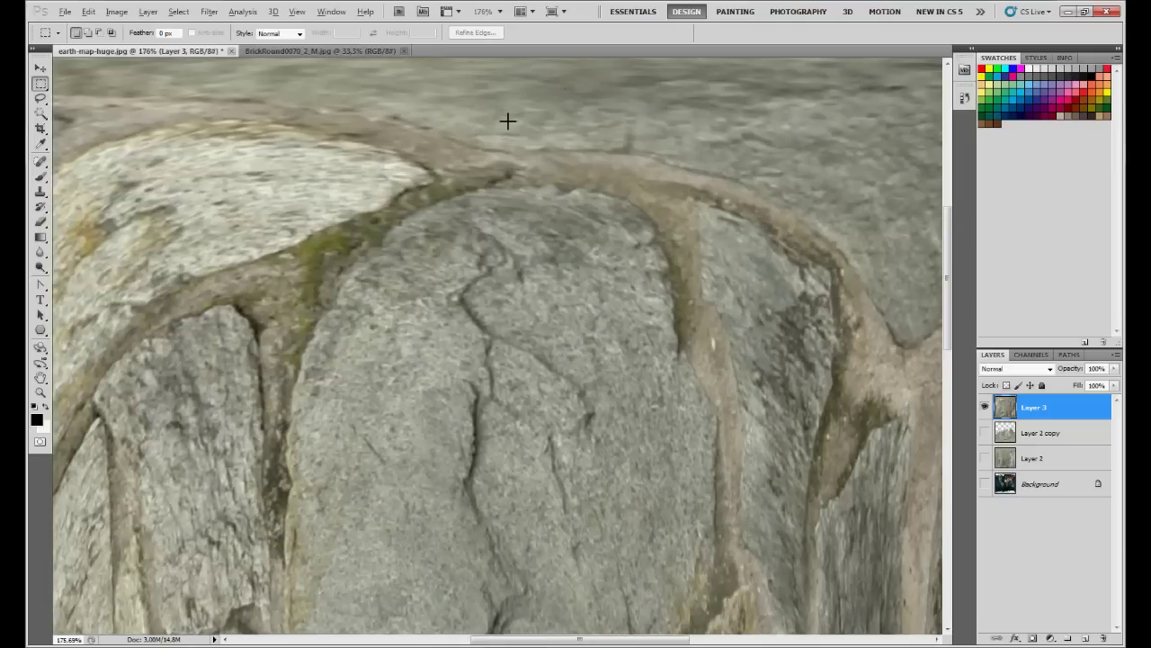
pyautogui.scroll(1, 608, 207)
pyautogui.scroll(1, 613, 214)
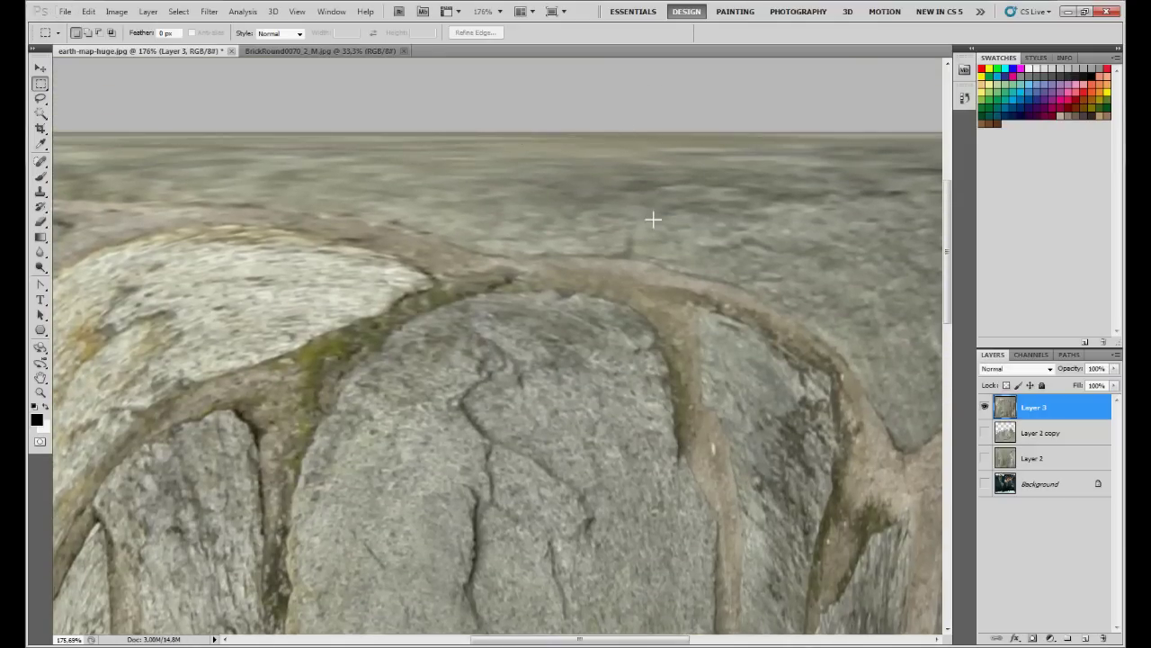
pyautogui.keyDown('alt'); pyautogui.scroll(-9, 653, 219); pyautogui.keyUp('alt')
pyautogui.keyDown('alt'); pyautogui.scroll(1, 570, 264); pyautogui.keyUp('alt')
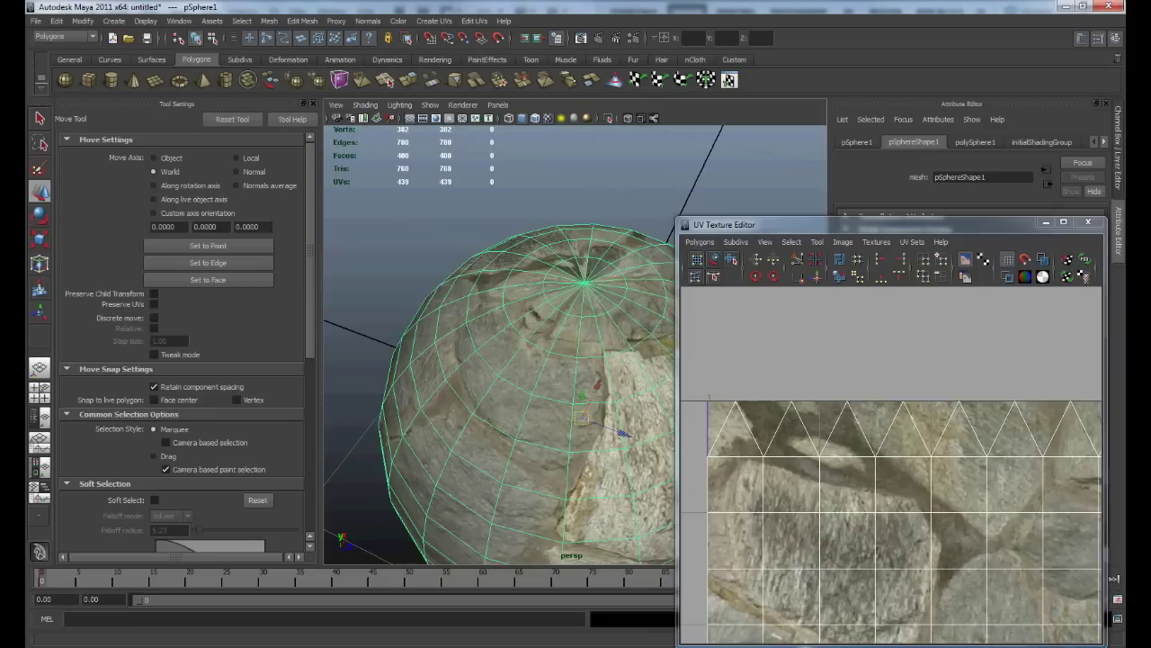
pyautogui.scroll(-8, 783, 404)
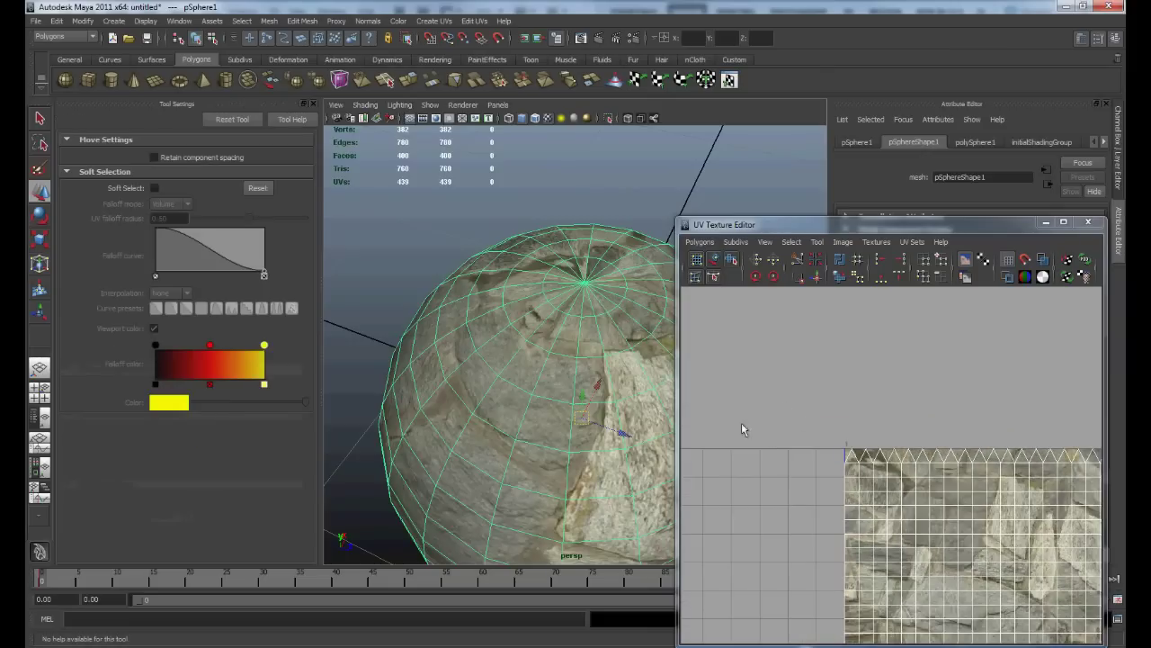
pyautogui.scroll(8, 936, 463)
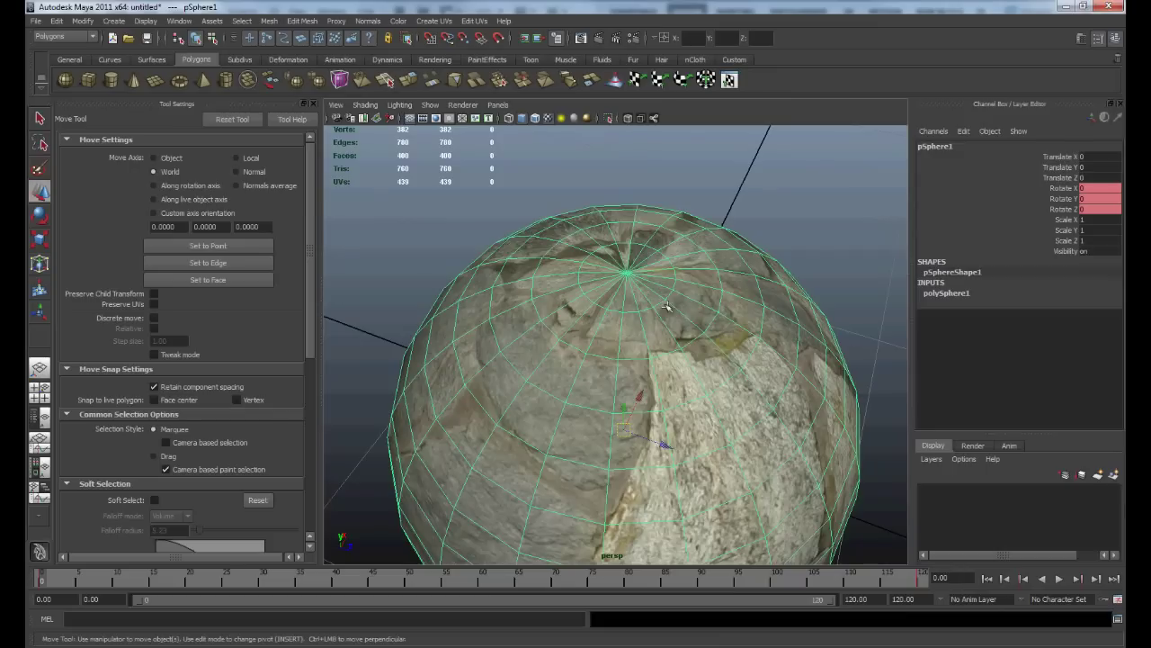
# - Load Stone map_fail.jpg as the image of the file texture on lambert1's color
pyautogui.moveTo(661, 318); pyautogui.dragTo(673, 486, button='right')
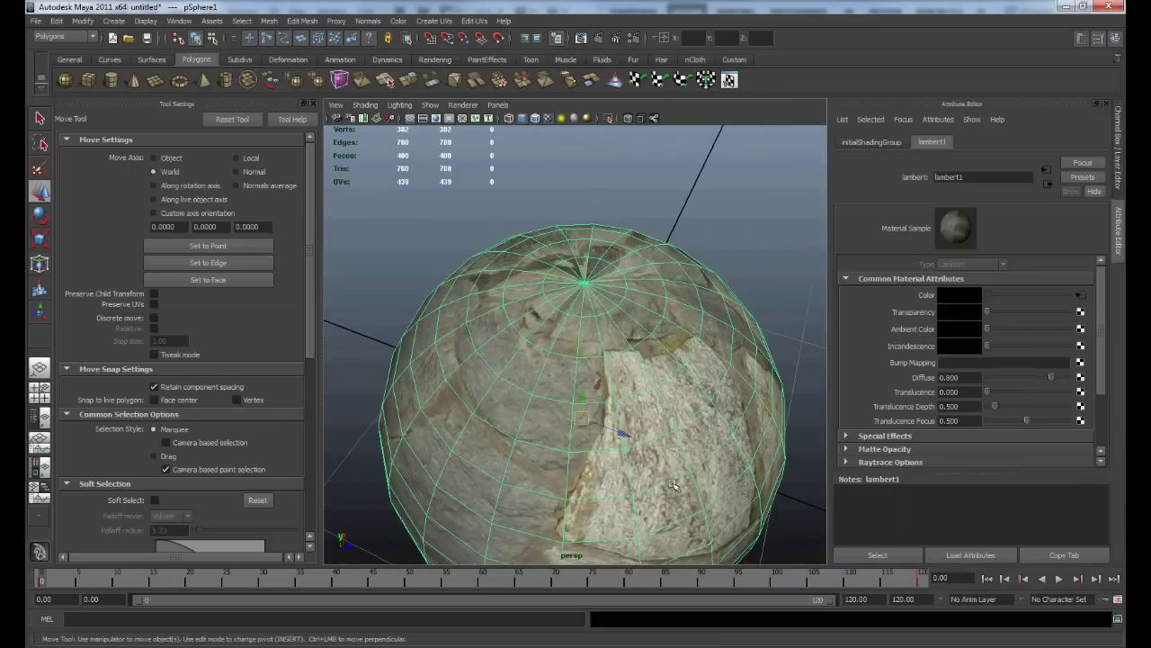
pyautogui.click(1081, 295)
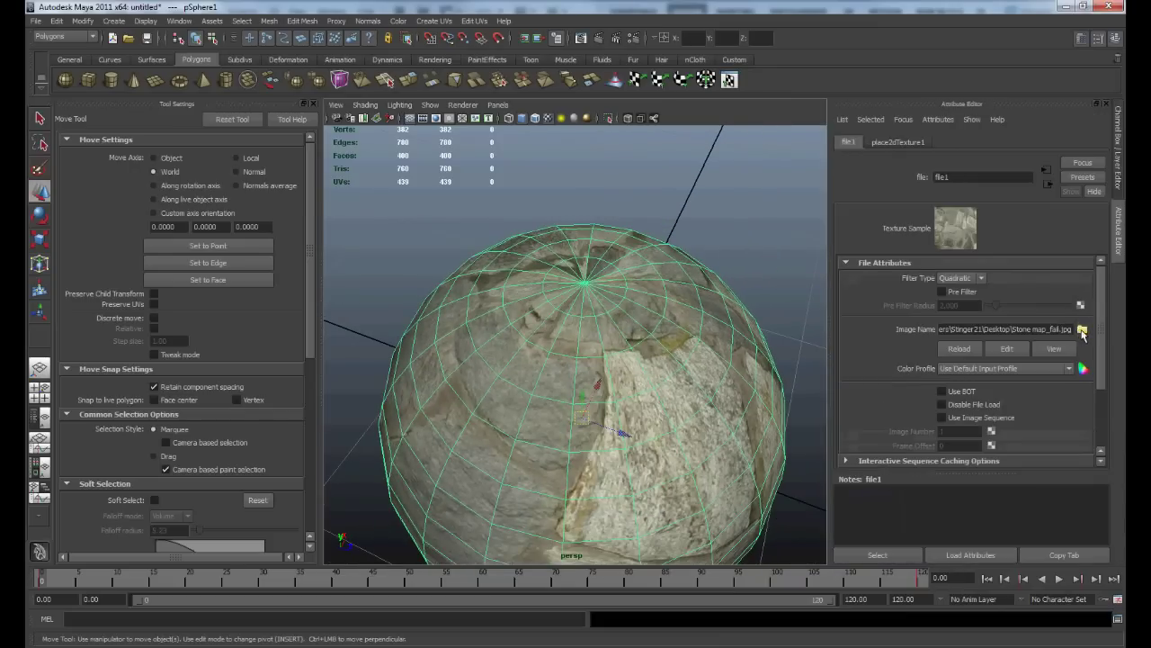
pyautogui.click(1080, 329)
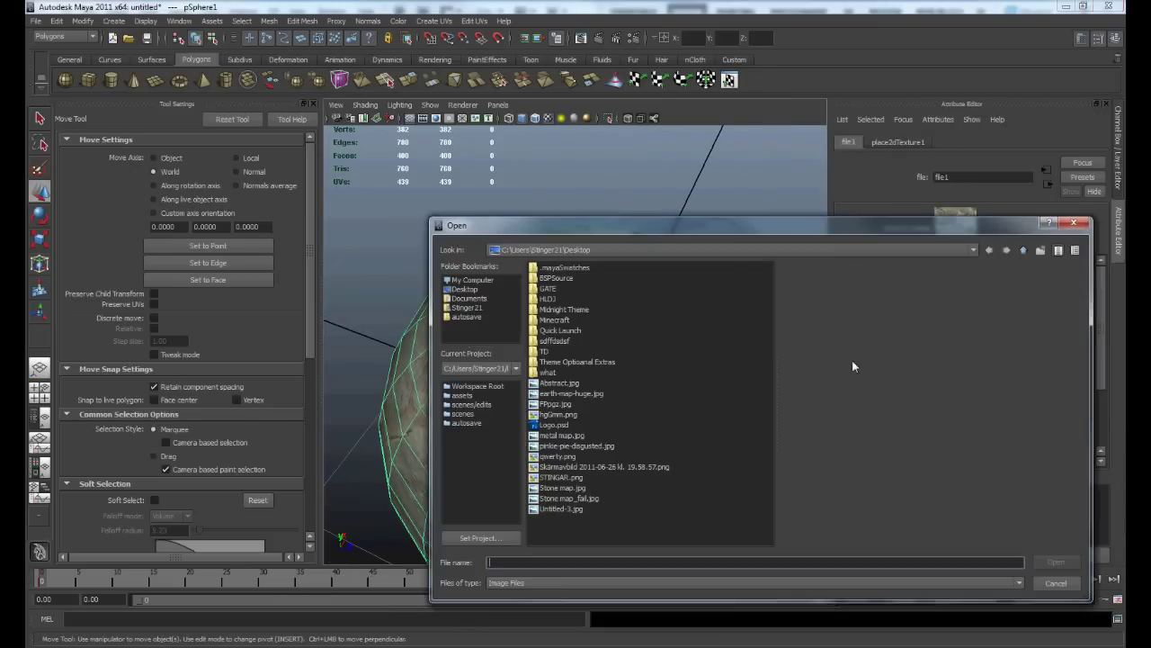
pyautogui.click(554, 498)
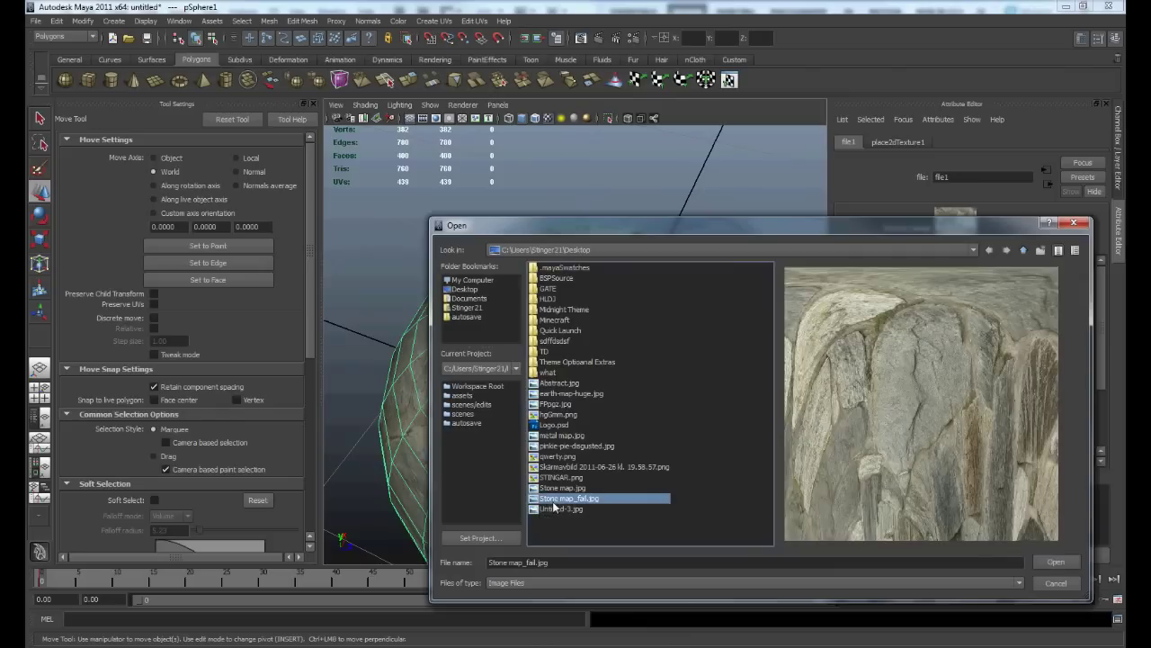
pyautogui.click(1055, 562)
# - Inspect the sphere's top pole and sides with the Stone map_fail.jpg texture applied
pyautogui.click(645, 237)
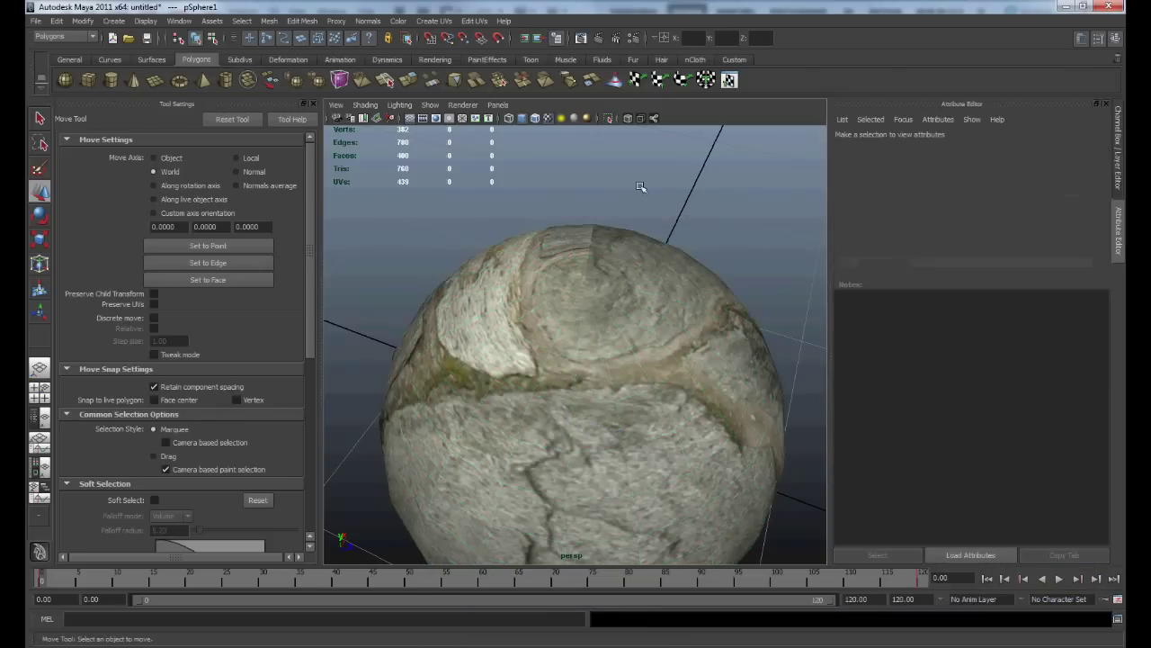
pyautogui.keyDown('alt'); pyautogui.moveTo(641, 186); pyautogui.dragTo(567, 369); pyautogui.keyUp('alt')
pyautogui.keyDown('alt'); pyautogui.moveTo(637, 314); pyautogui.dragTo(585, 477, button='right'); pyautogui.keyUp('alt')
pyautogui.keyDown('alt'); pyautogui.moveTo(585, 234); pyautogui.dragTo(575, 333); pyautogui.keyUp('alt')
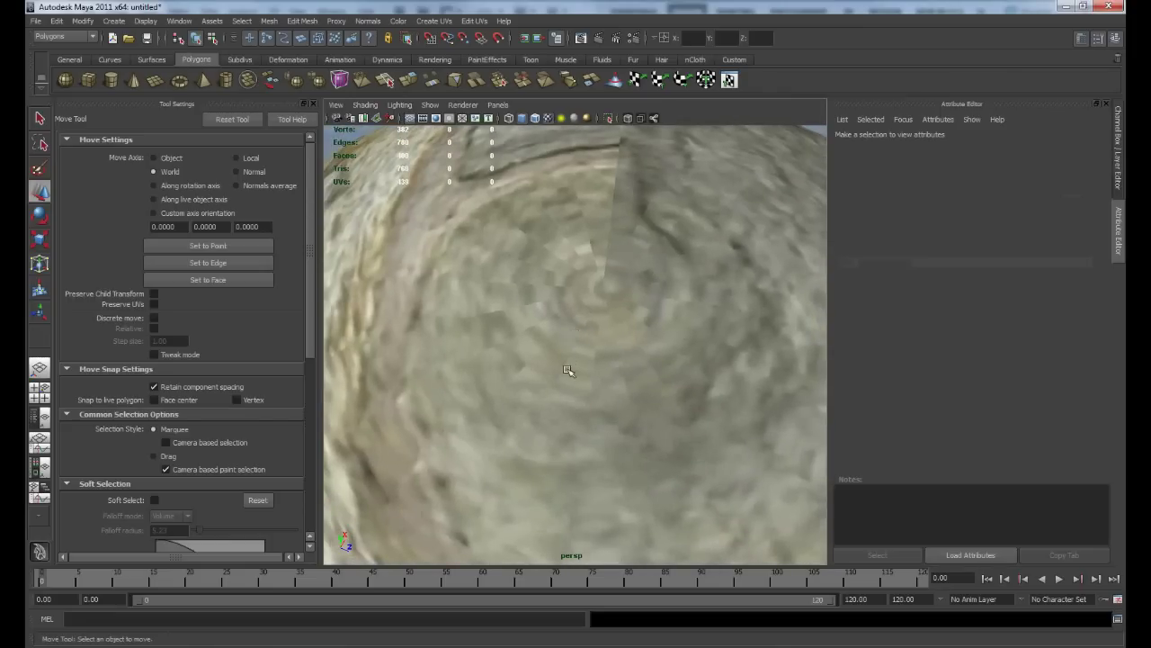
pyautogui.scroll(-6, 530, 288)
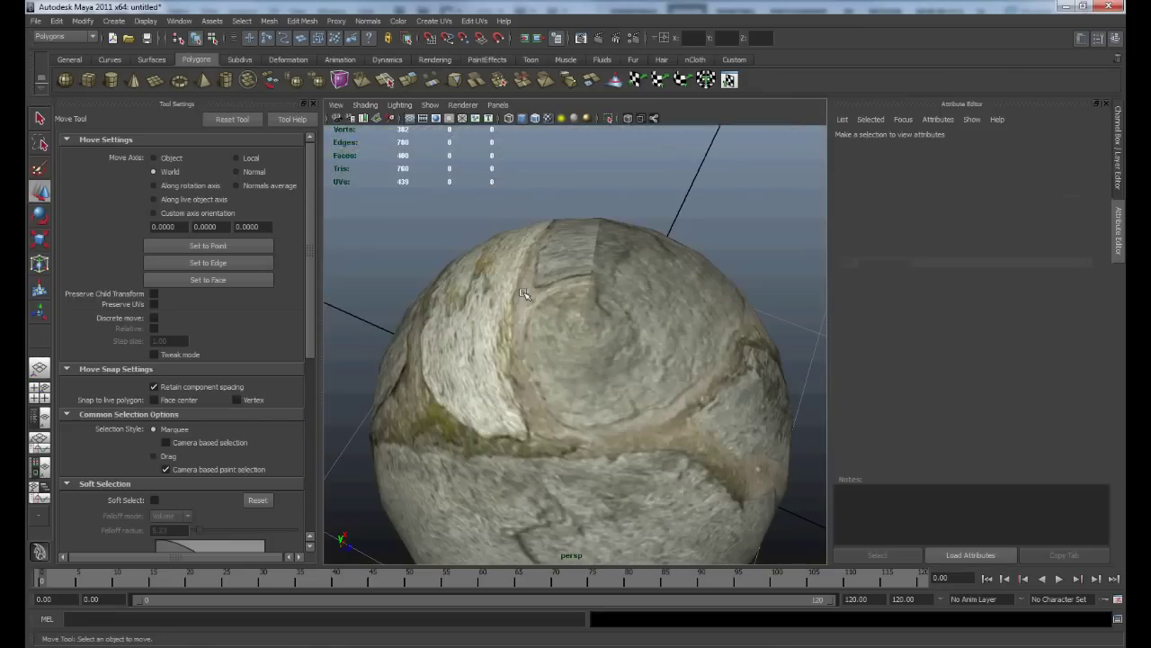
pyautogui.keyDown('alt'); pyautogui.moveTo(532, 322); pyautogui.dragTo(812, 362); pyautogui.keyUp('alt')
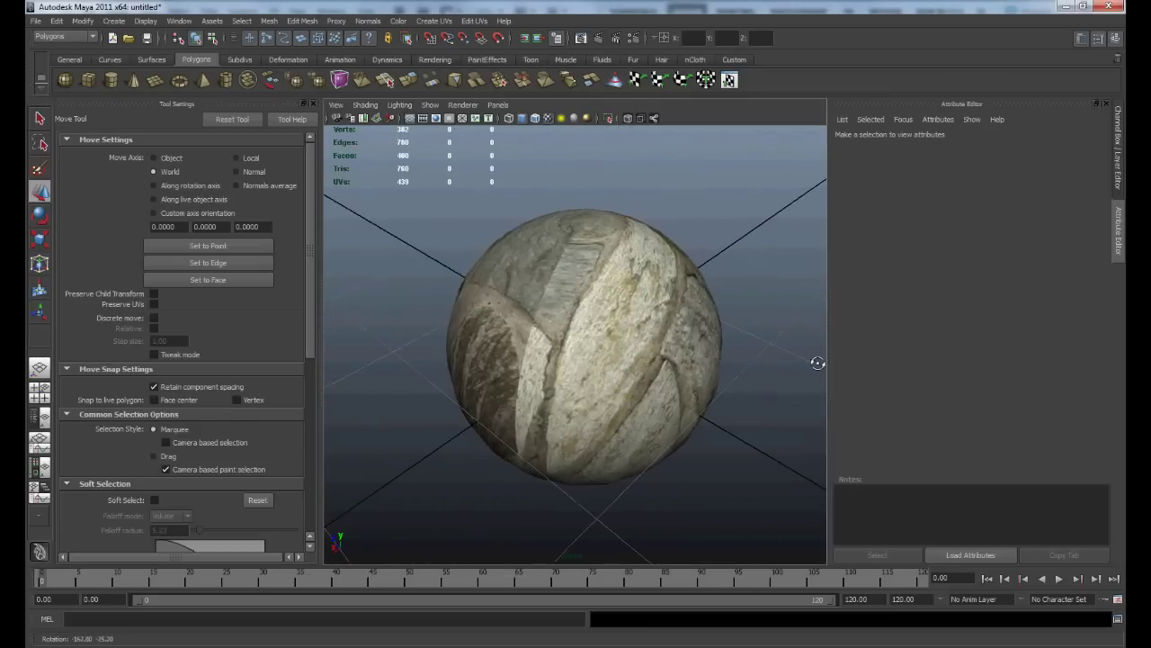
# - Inspect how the Stone map_fail.jpg texture converges at the sphere's bottom pole
pyautogui.keyDown('alt'); pyautogui.moveTo(535, 433); pyautogui.dragTo(595, 382); pyautogui.keyUp('alt')
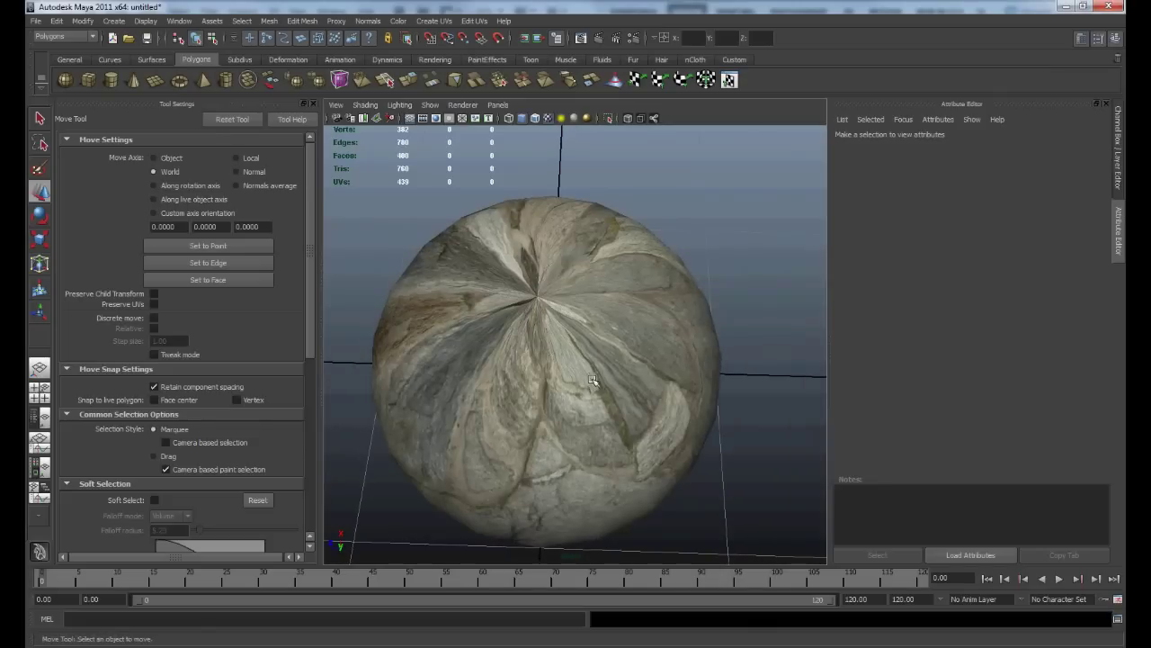
pyautogui.scroll(5, 515, 281)
pyautogui.scroll(-5, 514, 281)
pyautogui.keyDown('alt'); pyautogui.moveTo(516, 283); pyautogui.dragTo(576, 320, button='middle'); pyautogui.keyUp('alt')
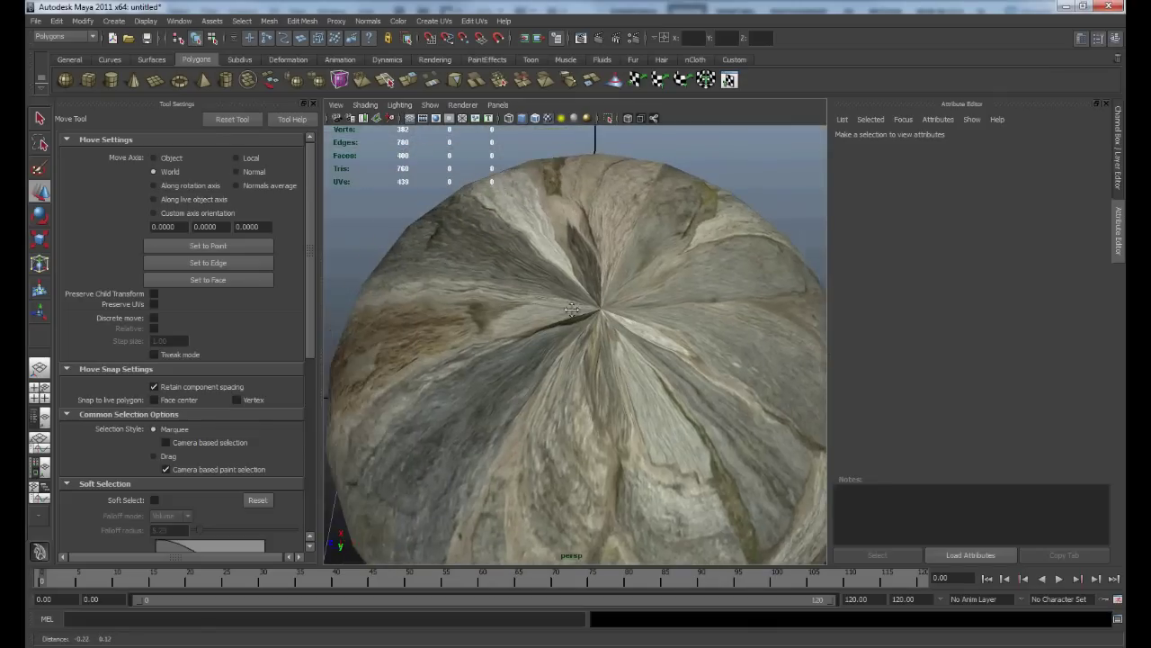
pyautogui.keyDown('alt'); pyautogui.moveTo(571, 347); pyautogui.dragTo(684, 396); pyautogui.keyUp('alt')
pyautogui.keyDown('alt'); pyautogui.moveTo(684, 396); pyautogui.dragTo(522, 404, button='middle'); pyautogui.keyUp('alt')
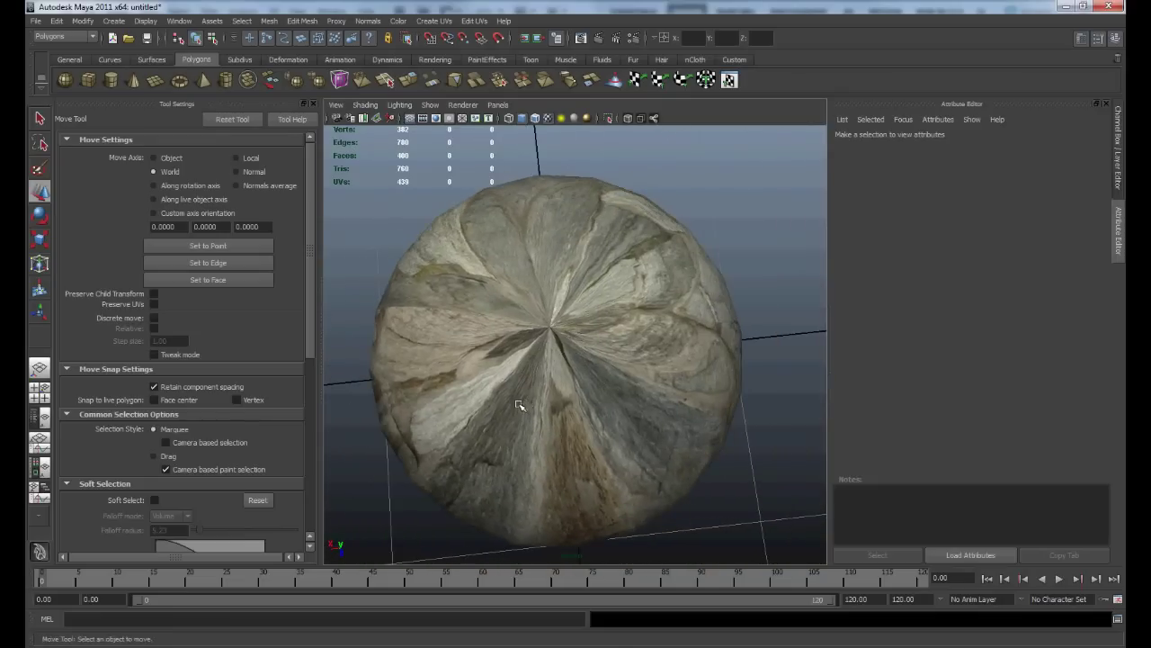
pyautogui.scroll(-5, 584, 345)
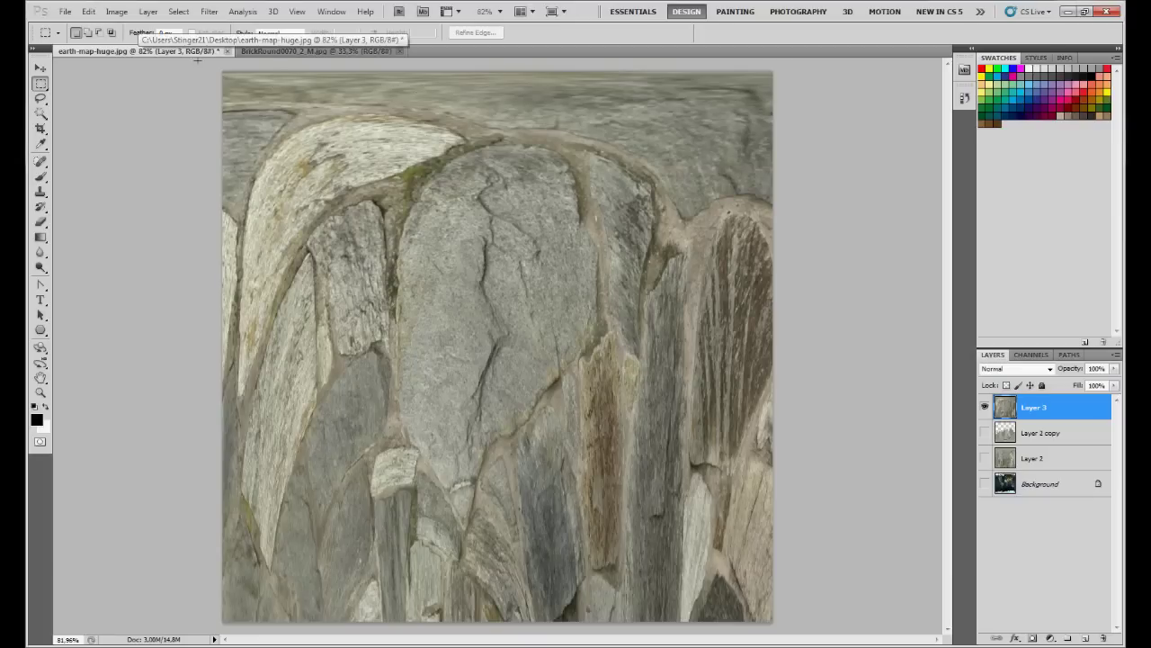
# - Mark out the lower half of the distorted texture in Photoshop, clear the selection, and compare that area with the sphere in Maya
pyautogui.moveTo(809, 414); pyautogui.dragTo(205, 628)
pyautogui.hotkey('ctrl', 'd')
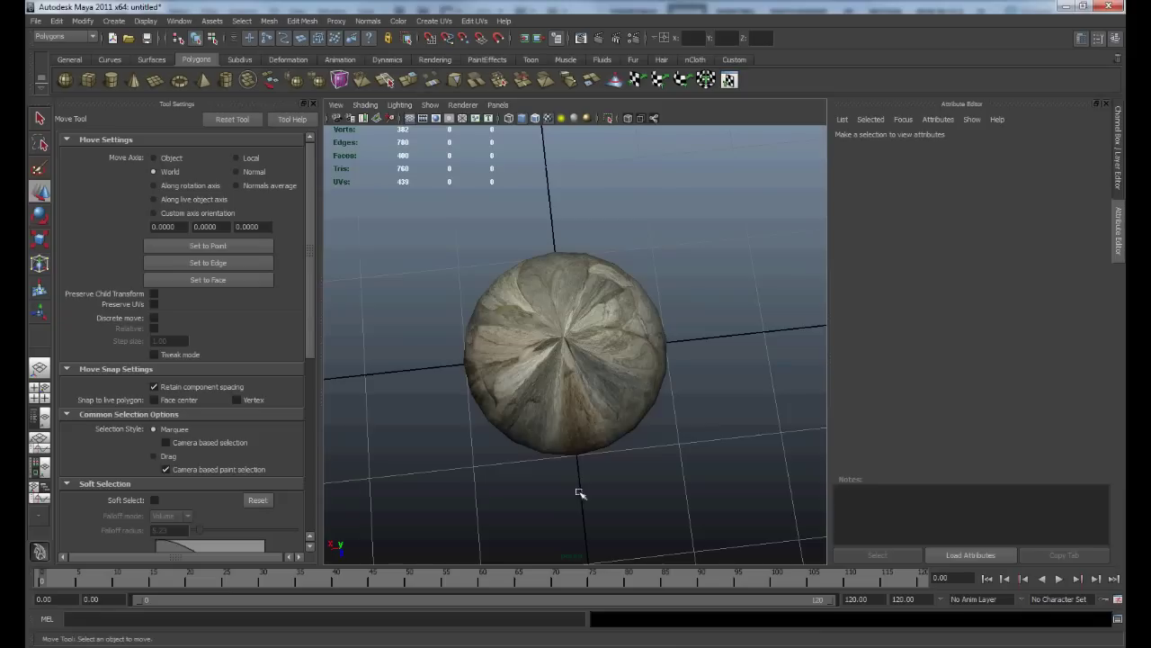
pyautogui.keyDown('alt'); pyautogui.moveTo(581, 494); pyautogui.dragTo(621, 342); pyautogui.keyUp('alt')
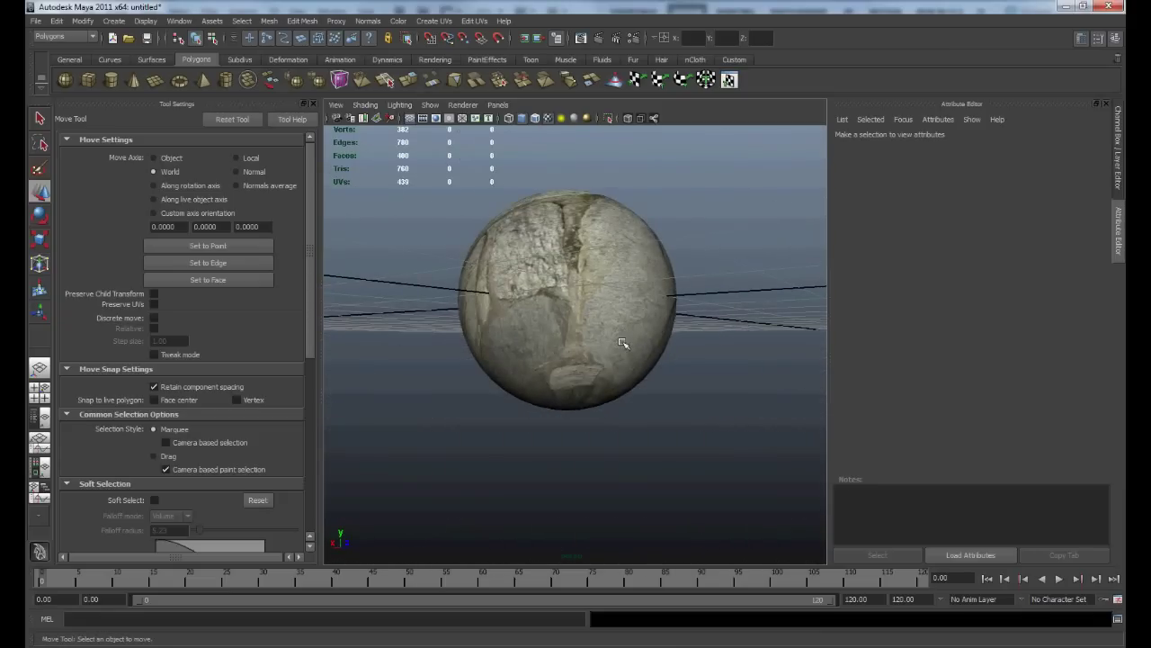
pyautogui.hotkey('alt', 'Tab')
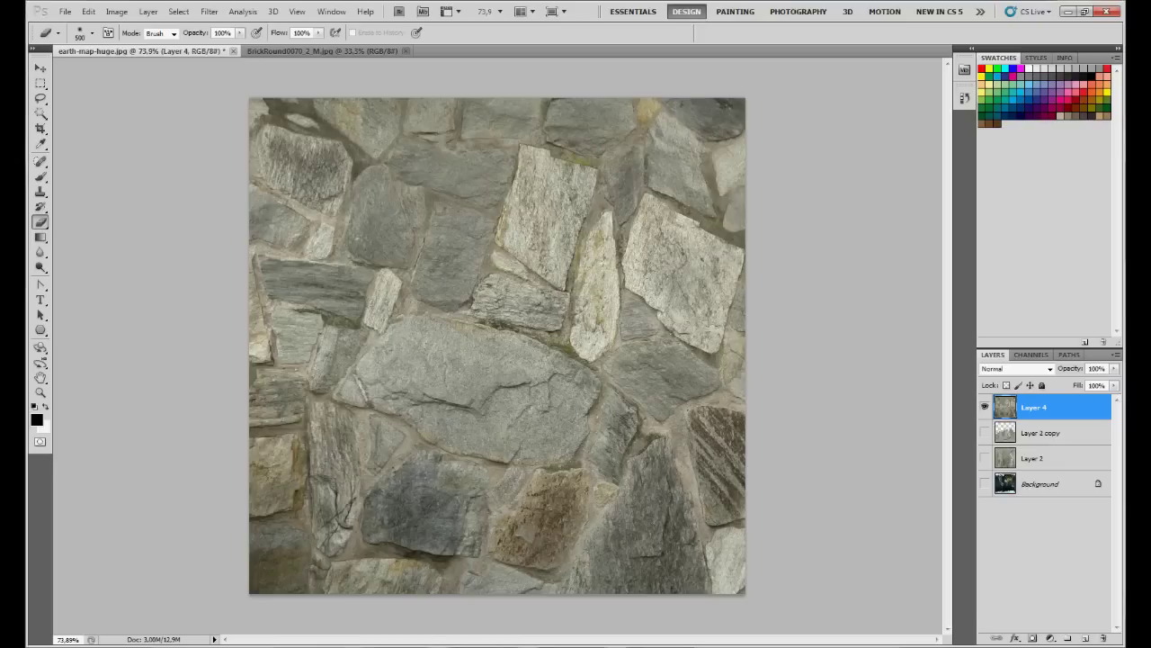
# - Duplicate Layer 4 as Layer 4 copy within the earth-map-huge.jpg document
pyautogui.rightClick(1068, 399)
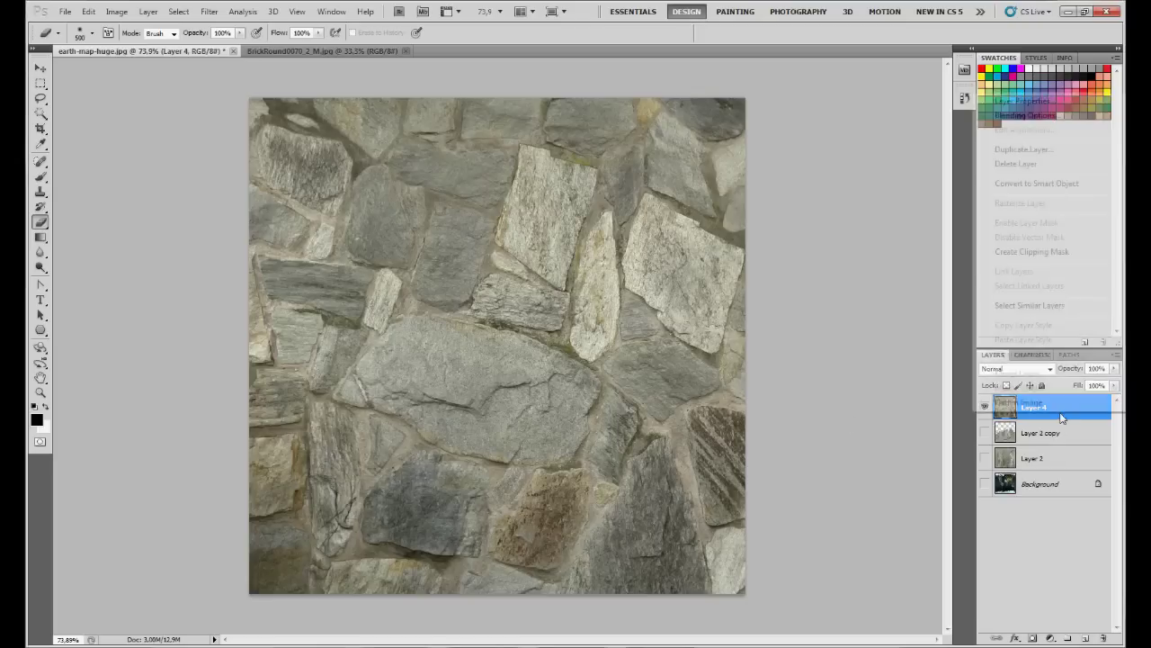
pyautogui.click(1017, 151)
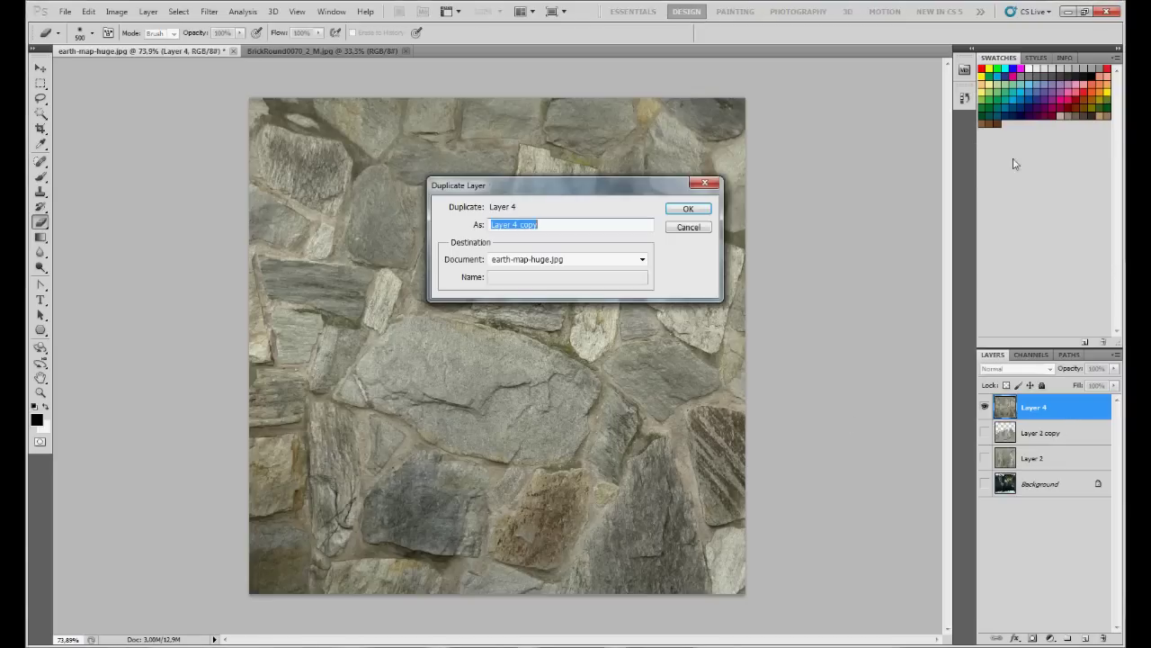
pyautogui.click(689, 212)
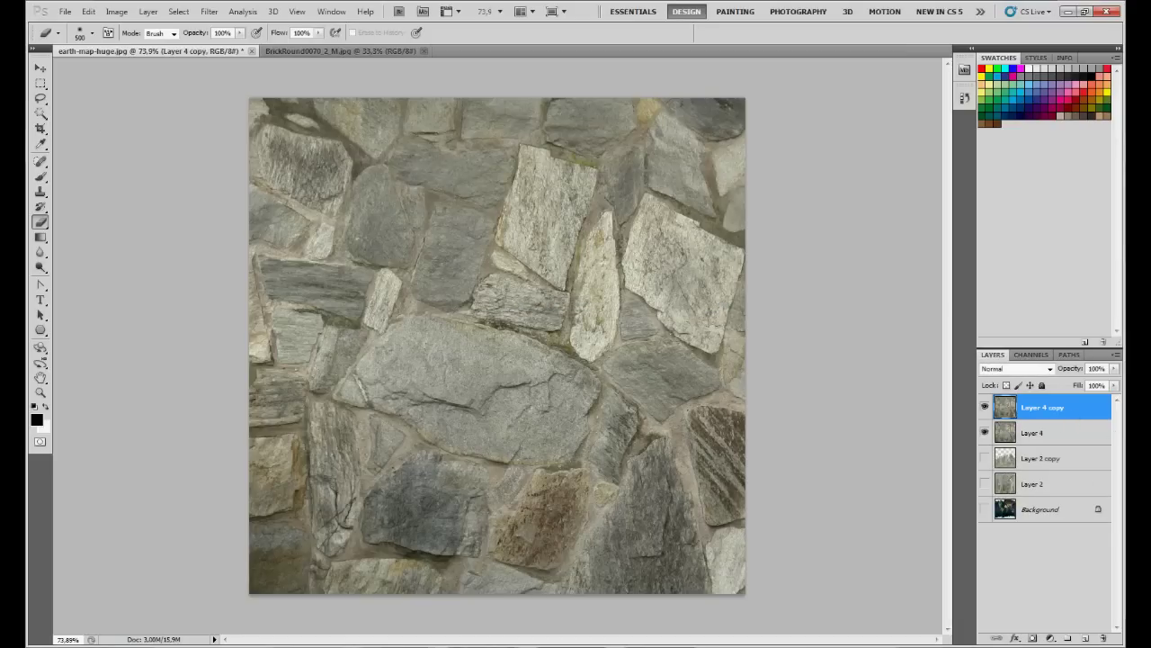
# - Rotate Layer 4 copy by 180 degrees with Free Transform
pyautogui.click(41, 83)
pyautogui.rightClick(307, 200)
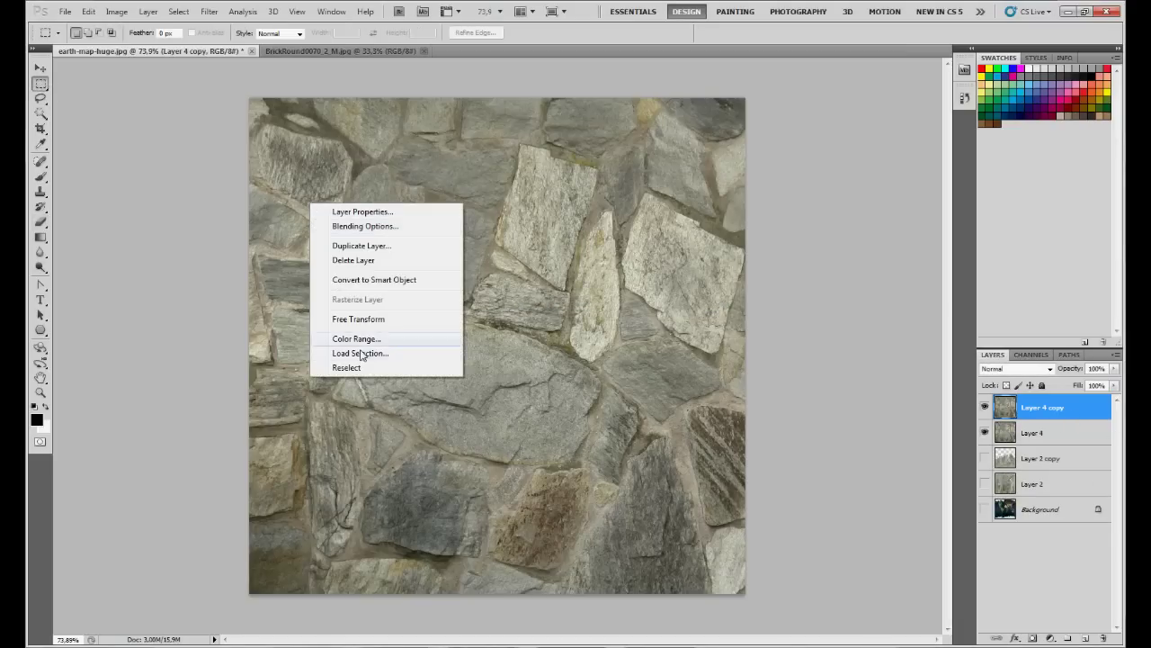
pyautogui.click(359, 320)
pyautogui.moveTo(754, 598); pyautogui.dragTo(822, 520)
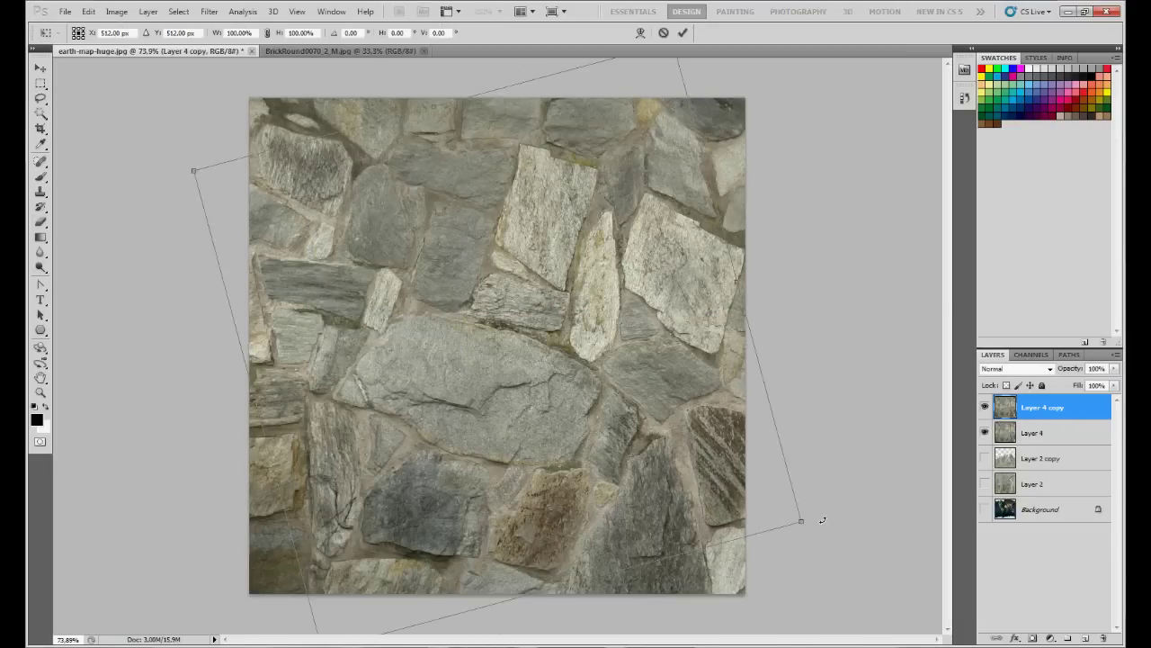
pyautogui.moveTo(396, 27); pyautogui.dragTo(289, 132)
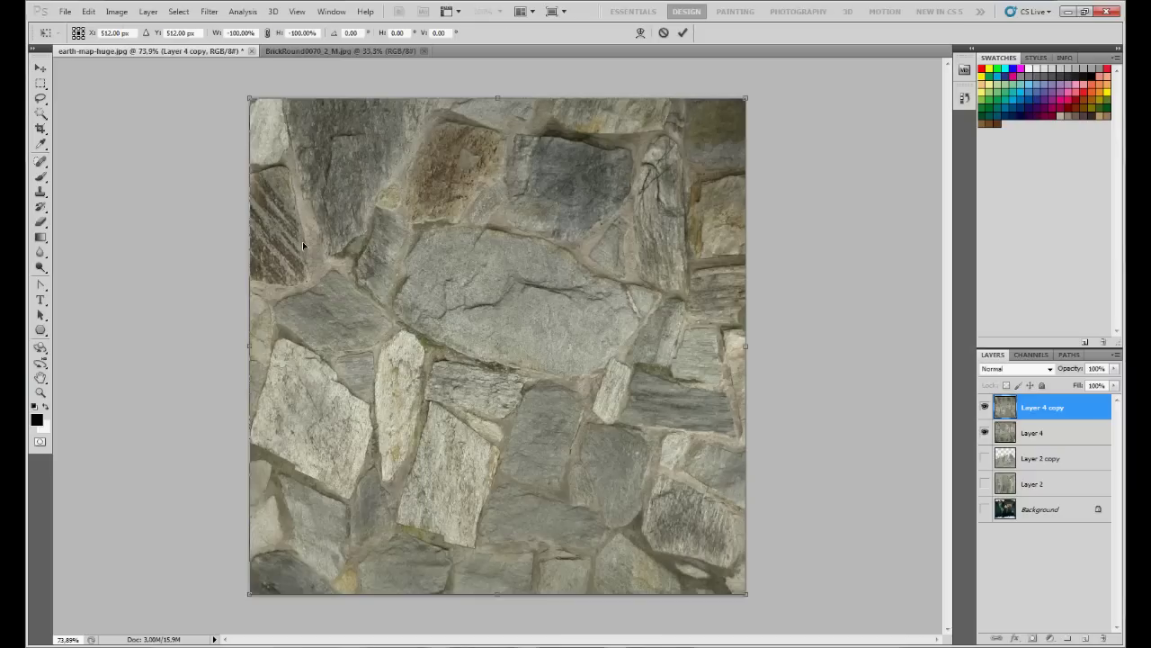
pyautogui.press('Return')
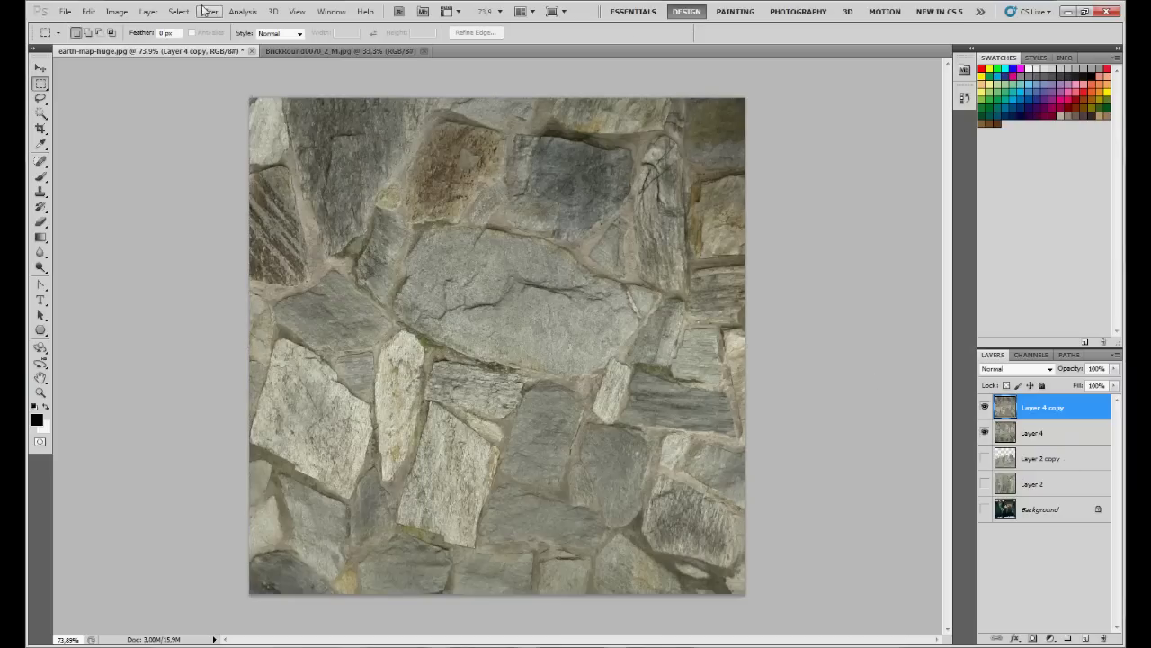
# - Distort Layer 4 copy with the Polar Coordinates filter using Polar to Rectangular
pyautogui.click(208, 10)
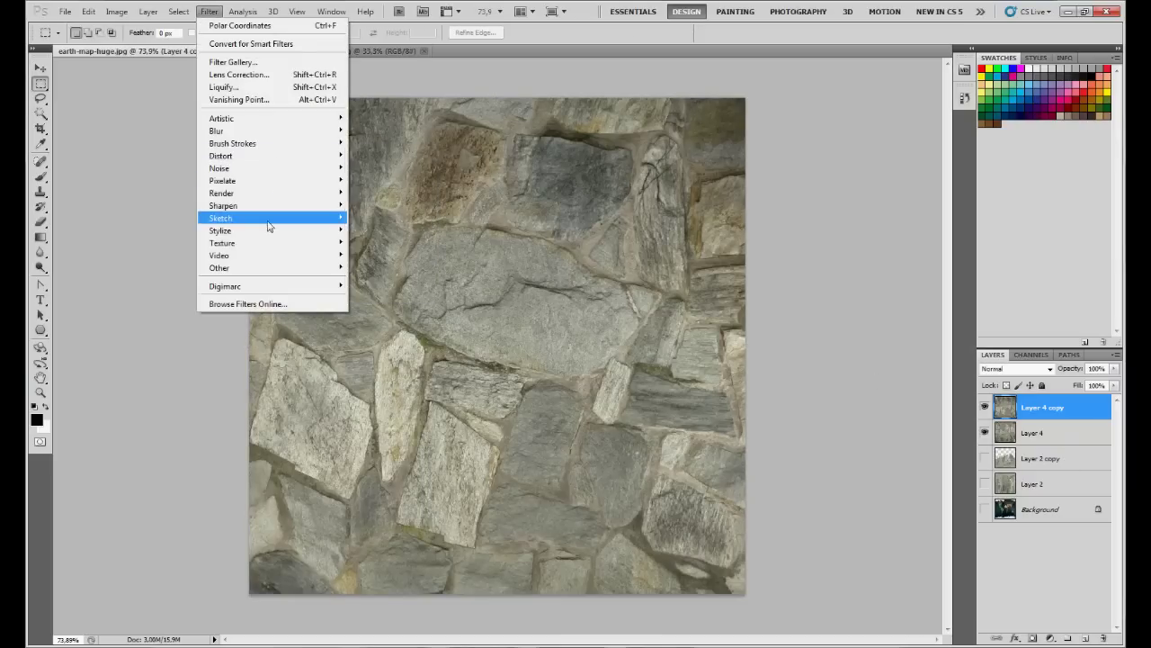
pyautogui.moveTo(251, 160)
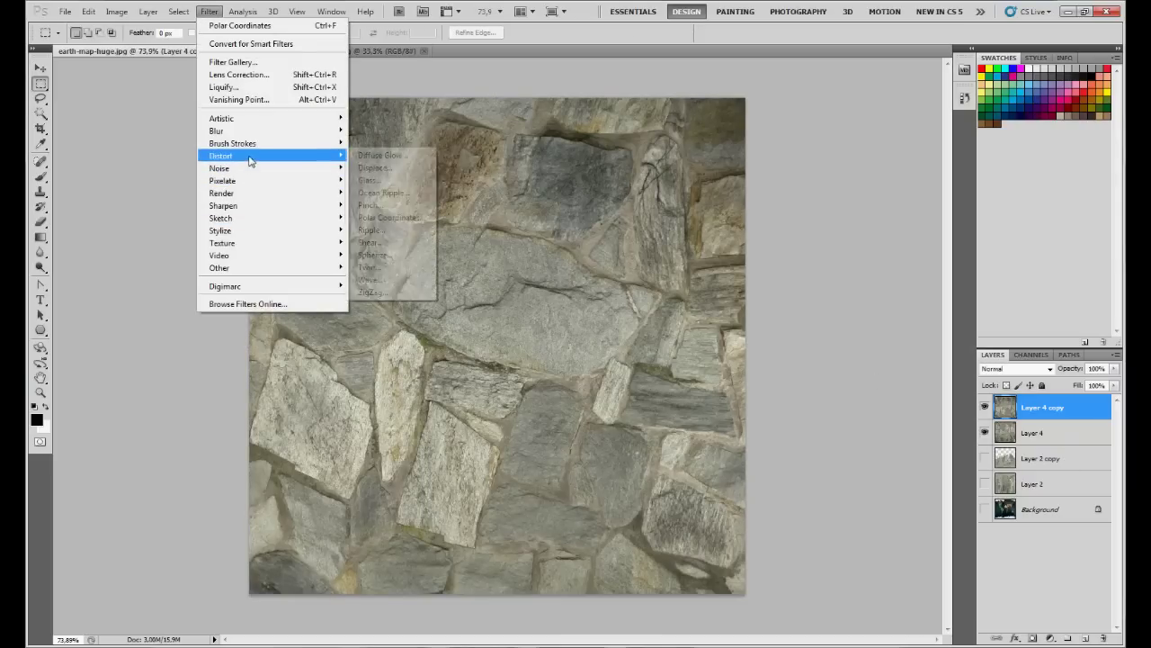
pyautogui.click(389, 218)
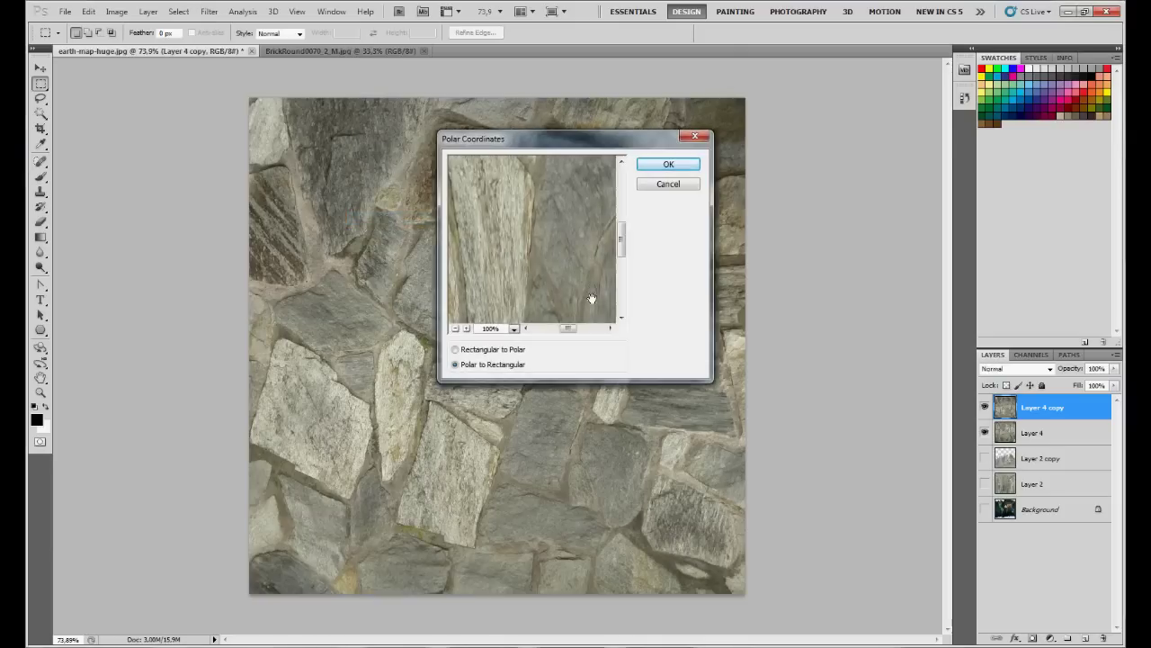
pyautogui.click(516, 364)
pyautogui.click(698, 166)
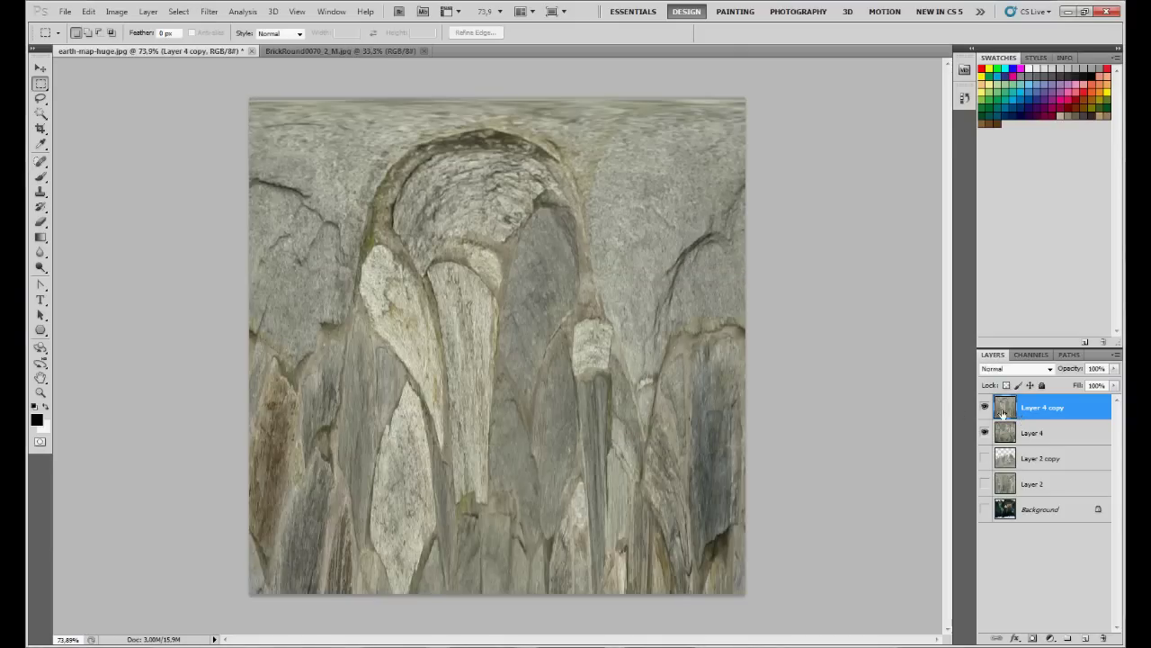
# - Turn the distorted Layer 4 copy upside down with a 180-degree Free Transform rotation
pyautogui.rightClick(576, 312)
pyautogui.click(630, 427)
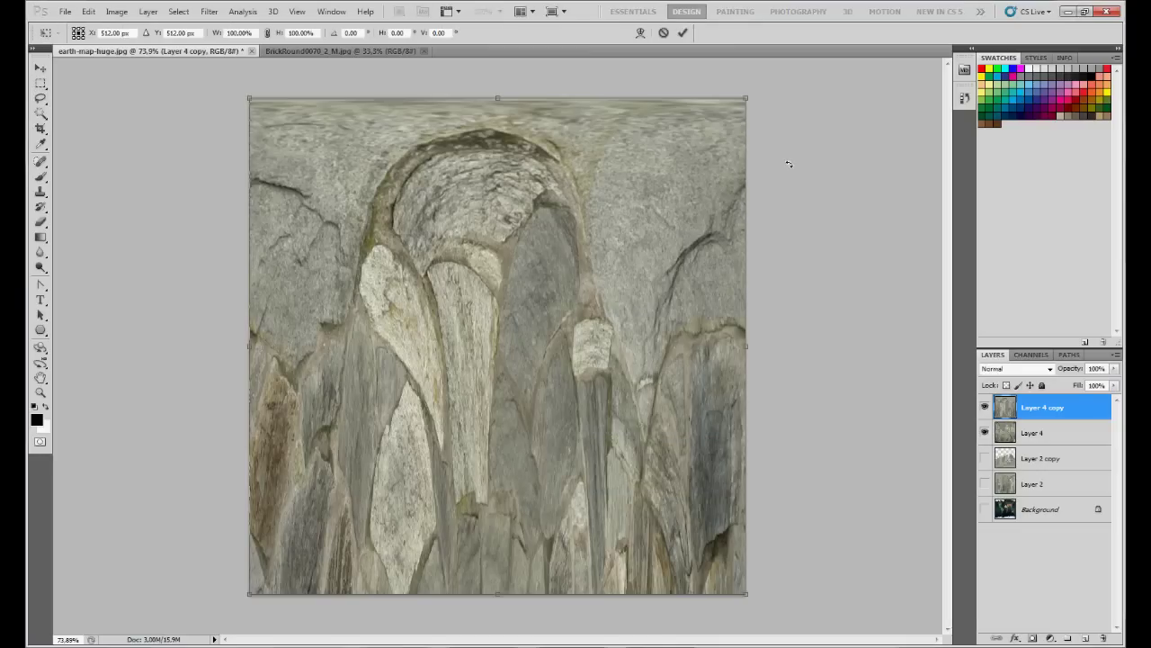
pyautogui.moveTo(773, 109); pyautogui.dragTo(178, 572)
pyautogui.press('Return')
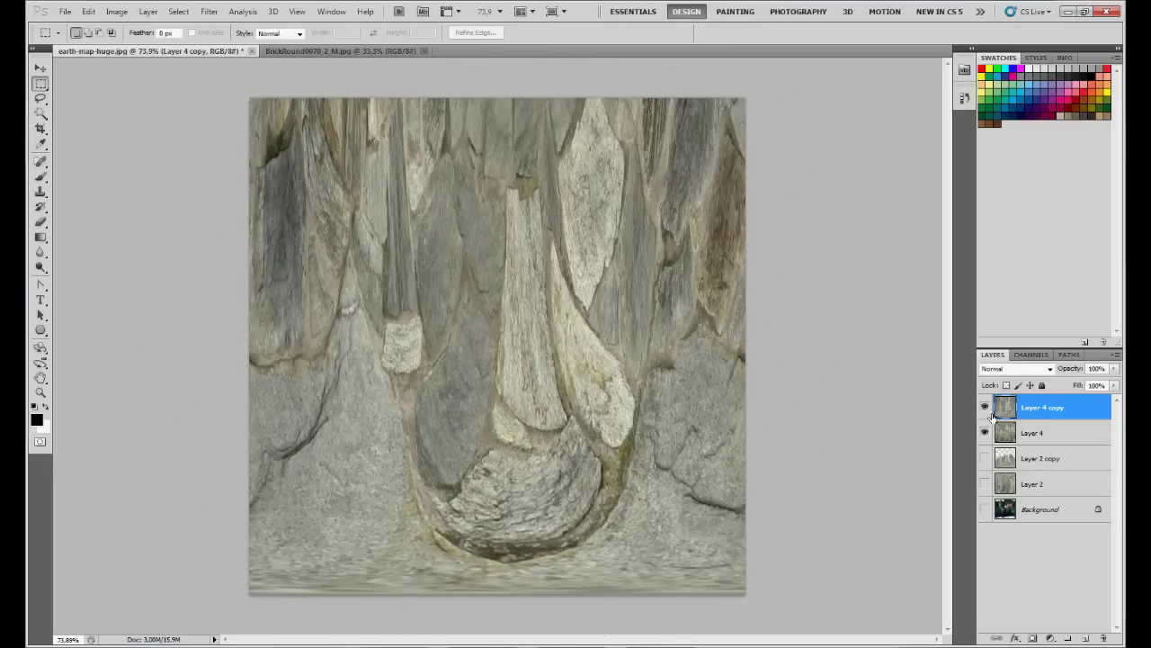
# - Hide Layer 4 copy, apply Polar Coordinates with Polar to Rectangular to Layer 4, and show and select Layer 4 copy again
pyautogui.click(984, 408)
pyautogui.click(1012, 434)
pyautogui.click(178, 11)
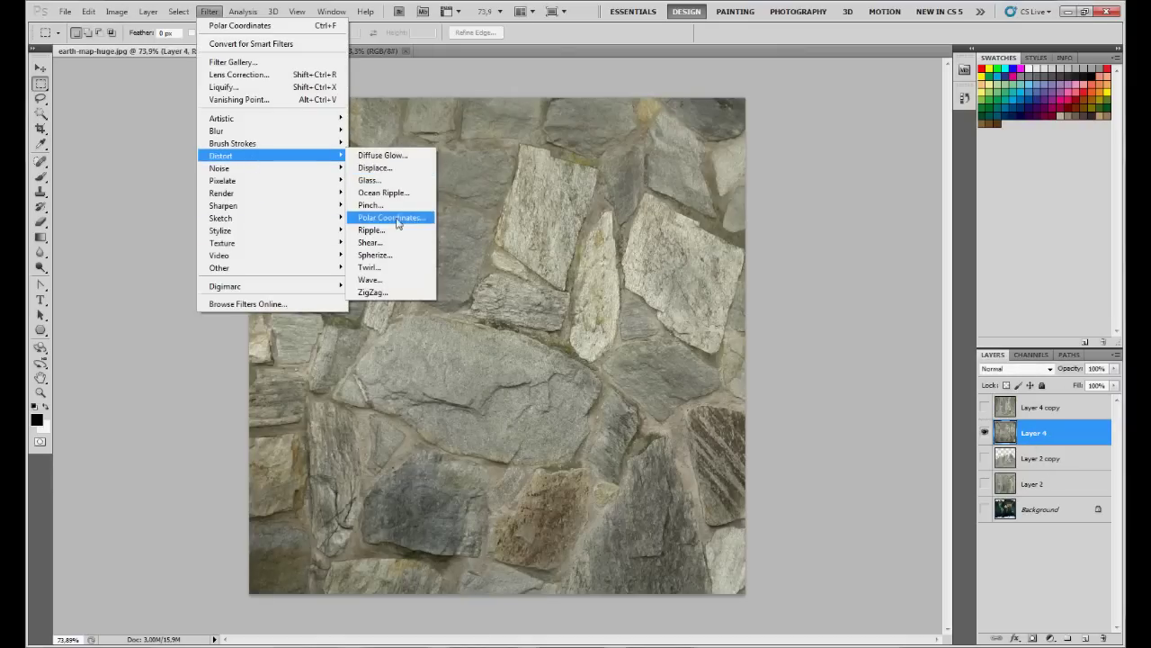
pyautogui.click(398, 222)
pyautogui.click(666, 165)
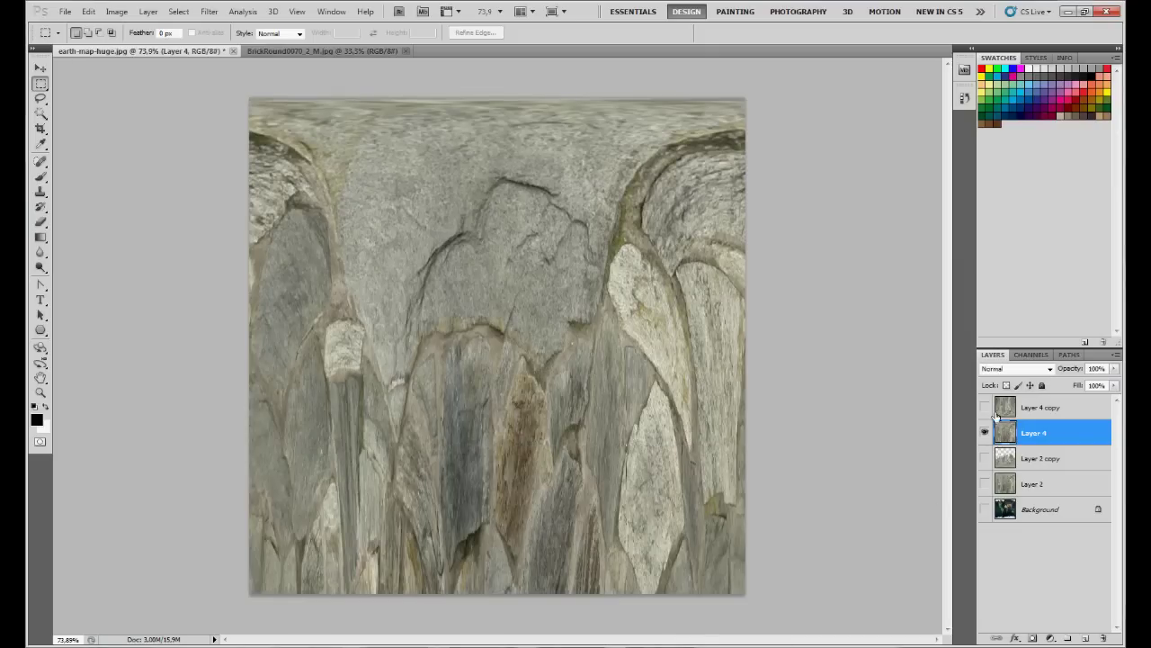
pyautogui.click(985, 407)
pyautogui.click(1006, 410)
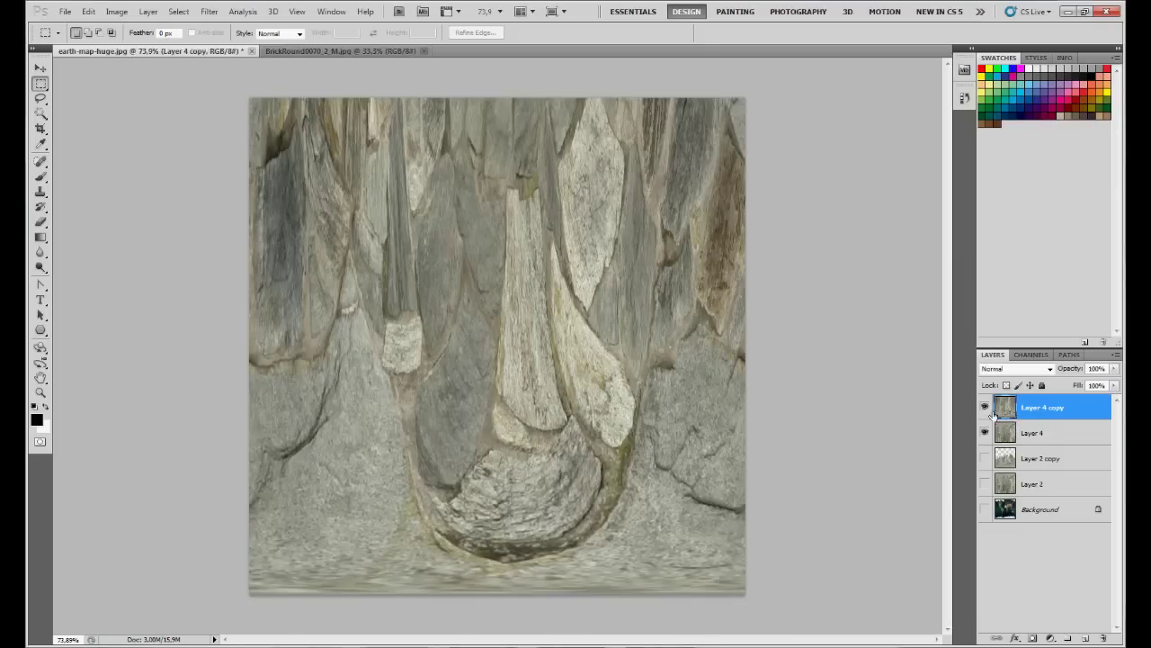
# - Compare the distorted Layer 4 copy with Layer 4 by toggling the visibility of both layers
pyautogui.click(985, 407)
pyautogui.click(985, 407)
pyautogui.click(985, 409)
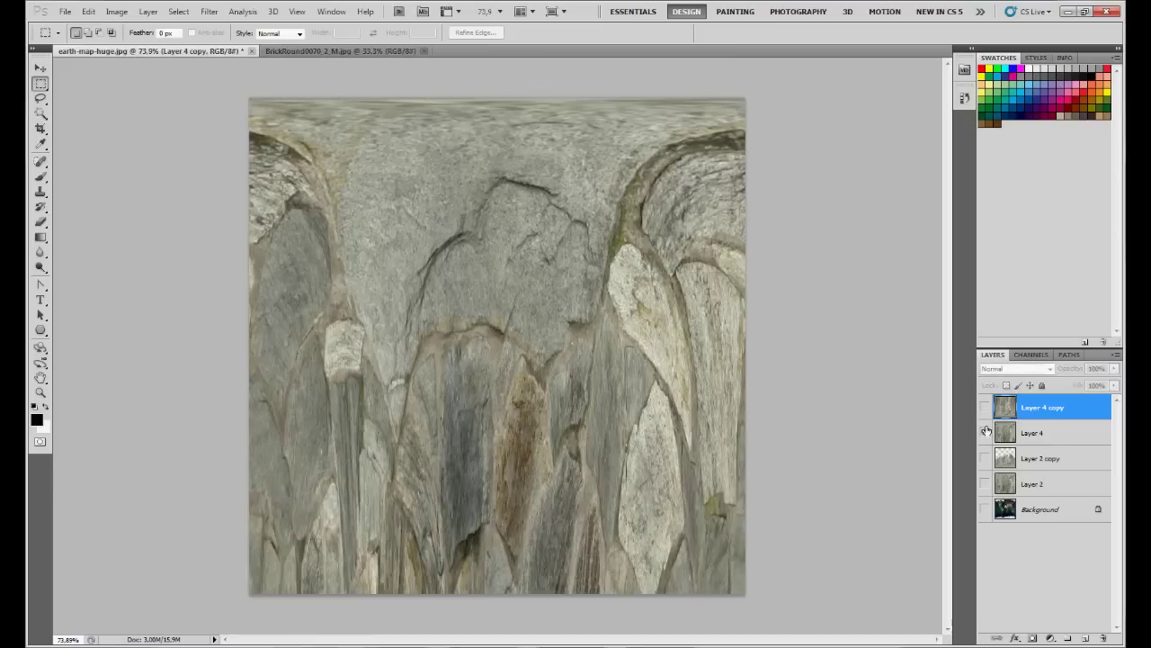
pyautogui.click(986, 432)
pyautogui.click(985, 433)
pyautogui.click(985, 407)
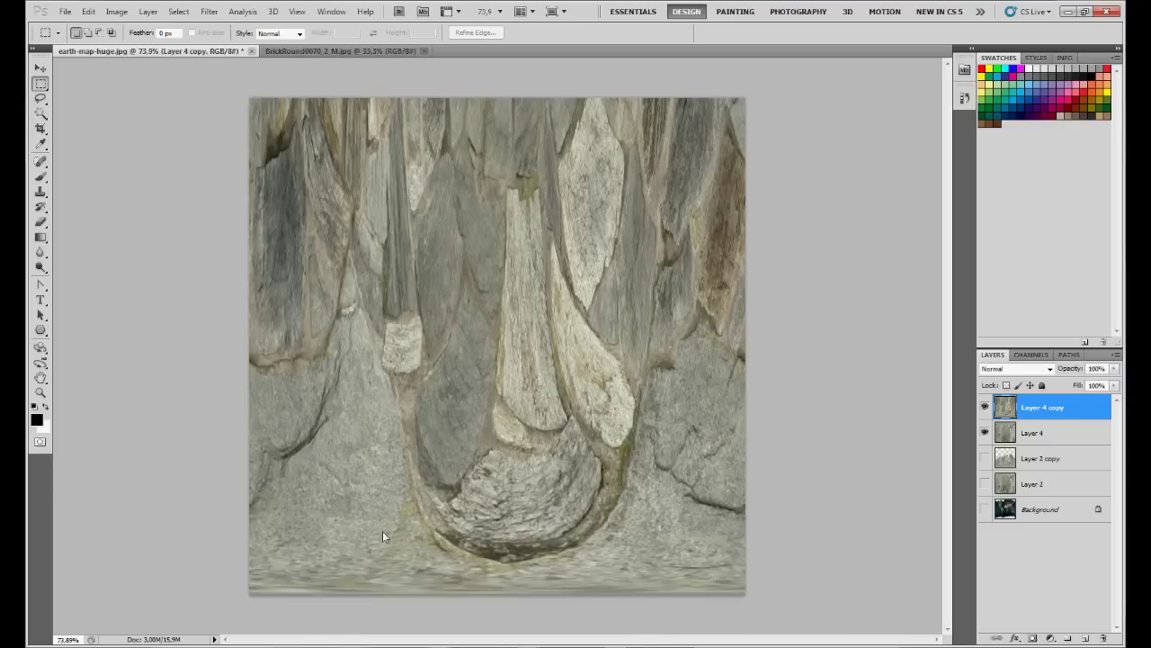
# - Erase the upper half of Layer 4 copy with a soft 500 px Eraser to blend it into Layer 4, and save the texture
pyautogui.click(41, 221)
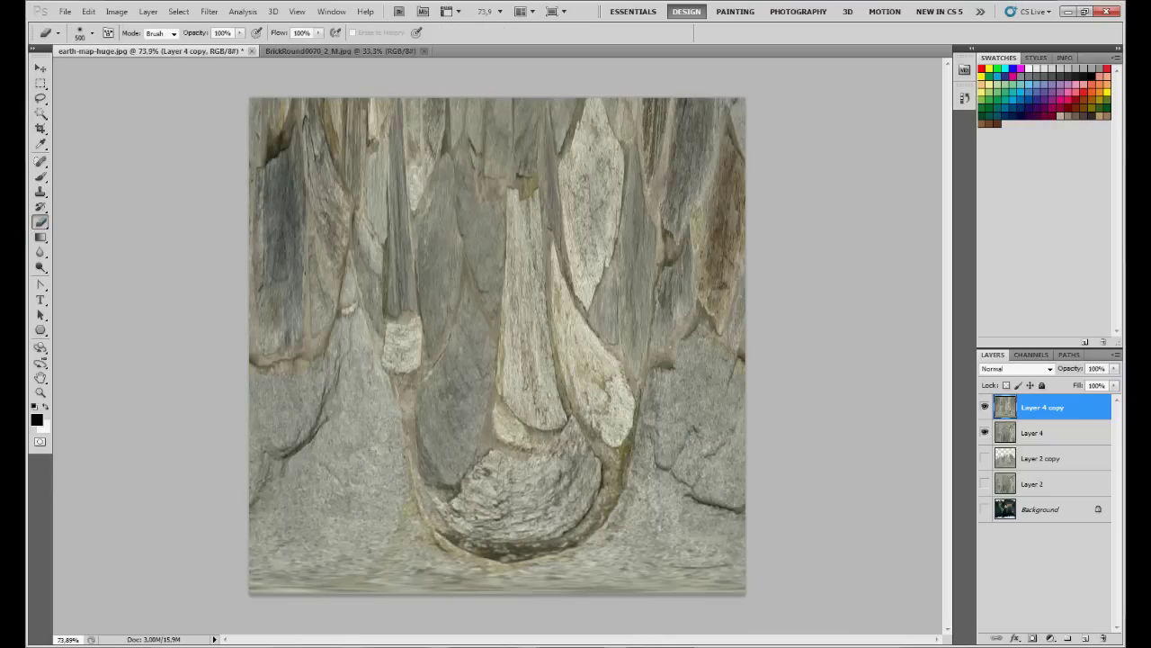
pyautogui.moveTo(131, 72)
pyautogui.mouseDown()
pyautogui.moveTo(333, 108)
pyautogui.moveTo(684, 108)
pyautogui.moveTo(217, 147)
pyautogui.moveTo(684, 216)
pyautogui.mouseUp()
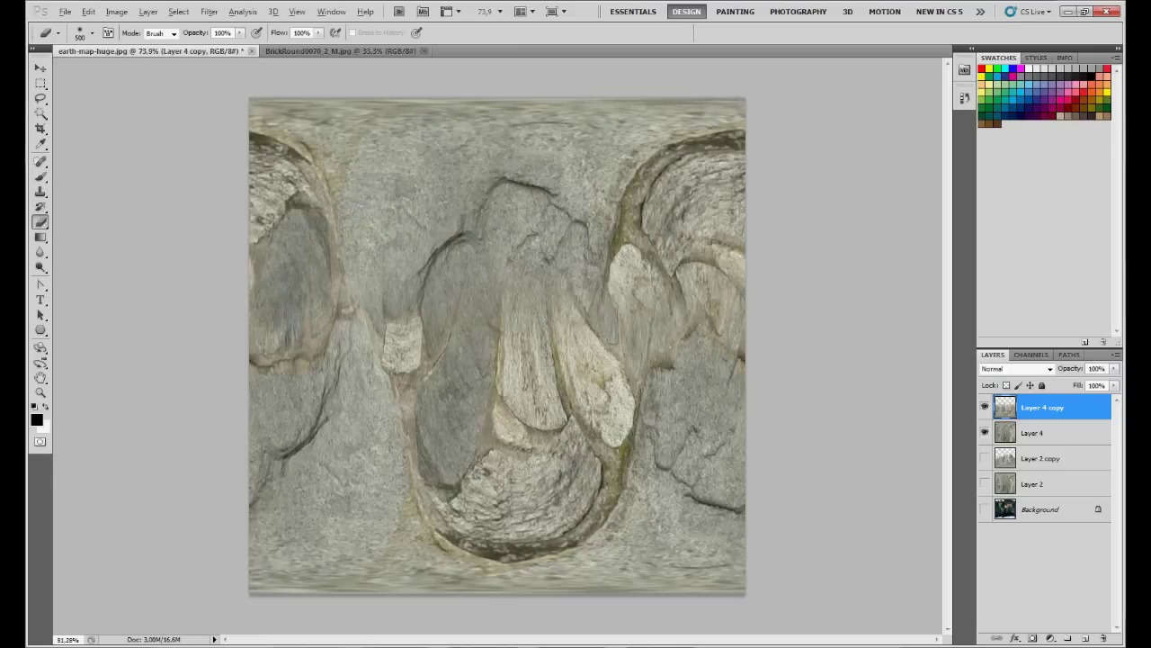
pyautogui.keyDown('alt'); pyautogui.scroll(4, 426, 251); pyautogui.keyUp('alt')
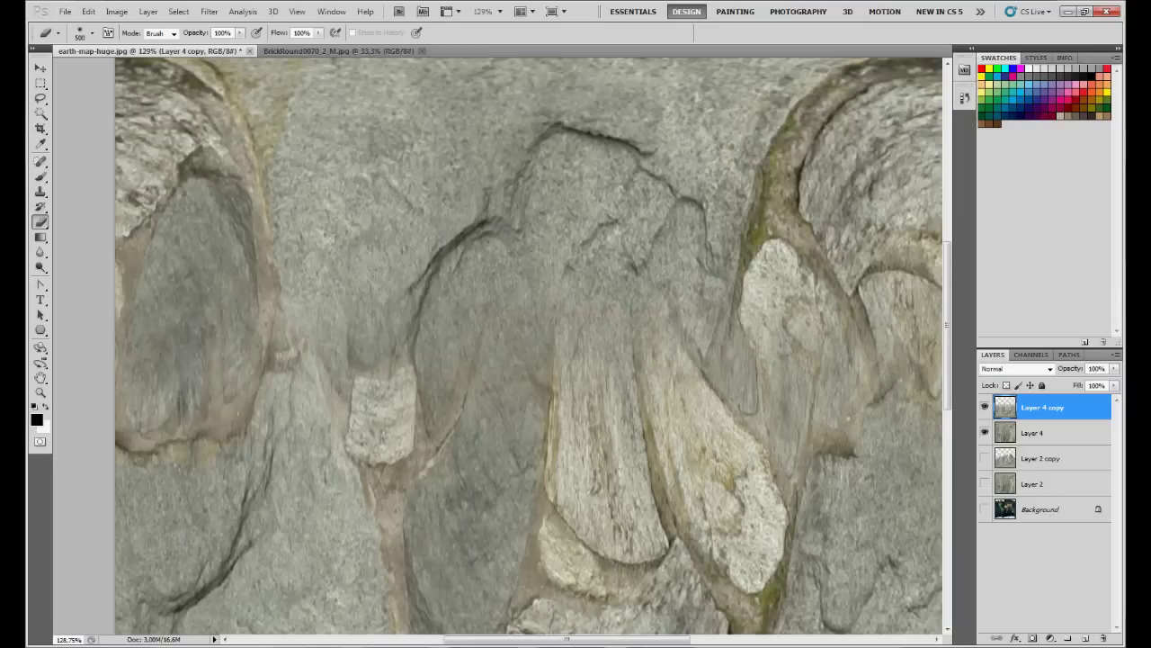
pyautogui.keyDown('alt'); pyautogui.scroll(-3, 430, 254); pyautogui.keyUp('alt')
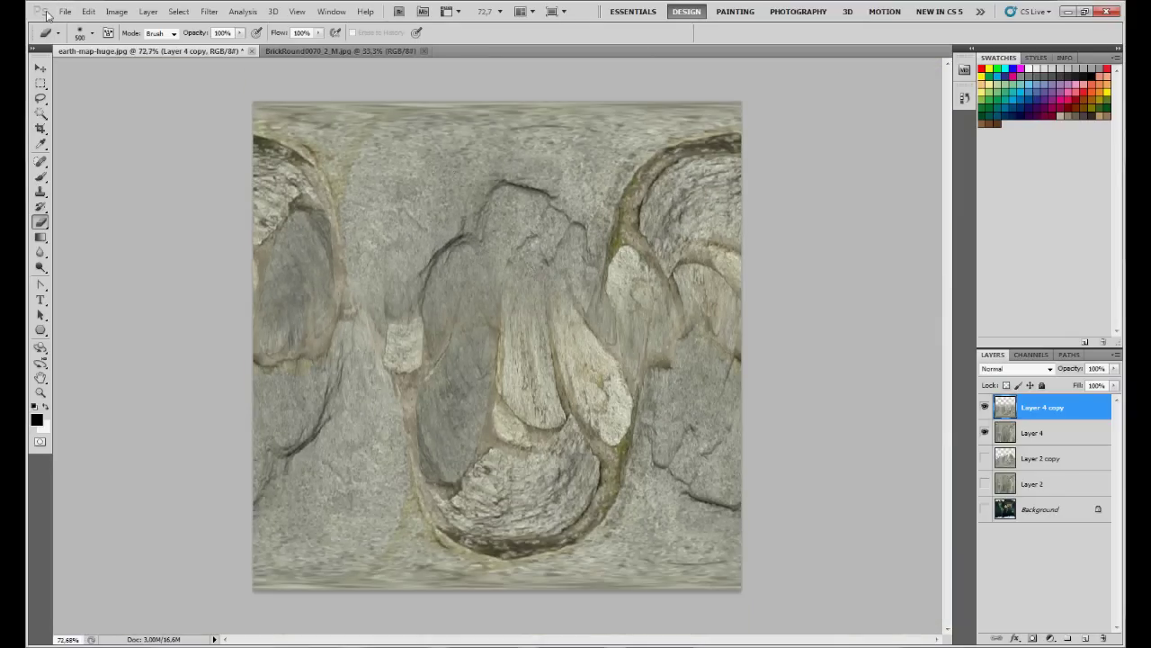
pyautogui.click(69, 11)
pyautogui.click(113, 211)
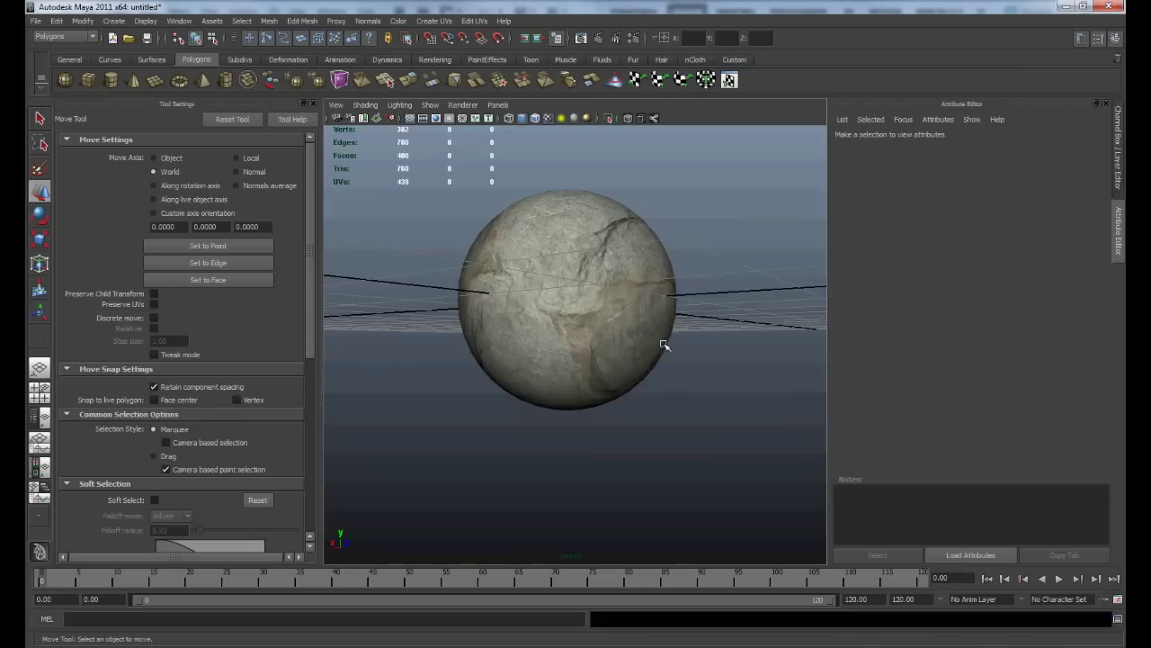
# - Switch to Maya and inspect the sphere's poles and sides with the blended stone texture applied
pyautogui.keyDown('alt'); pyautogui.moveTo(436, 276); pyautogui.dragTo(486, 355); pyautogui.keyUp('alt')
pyautogui.keyDown('alt'); pyautogui.moveTo(527, 337); pyautogui.dragTo(536, 368, button='right'); pyautogui.keyUp('alt')
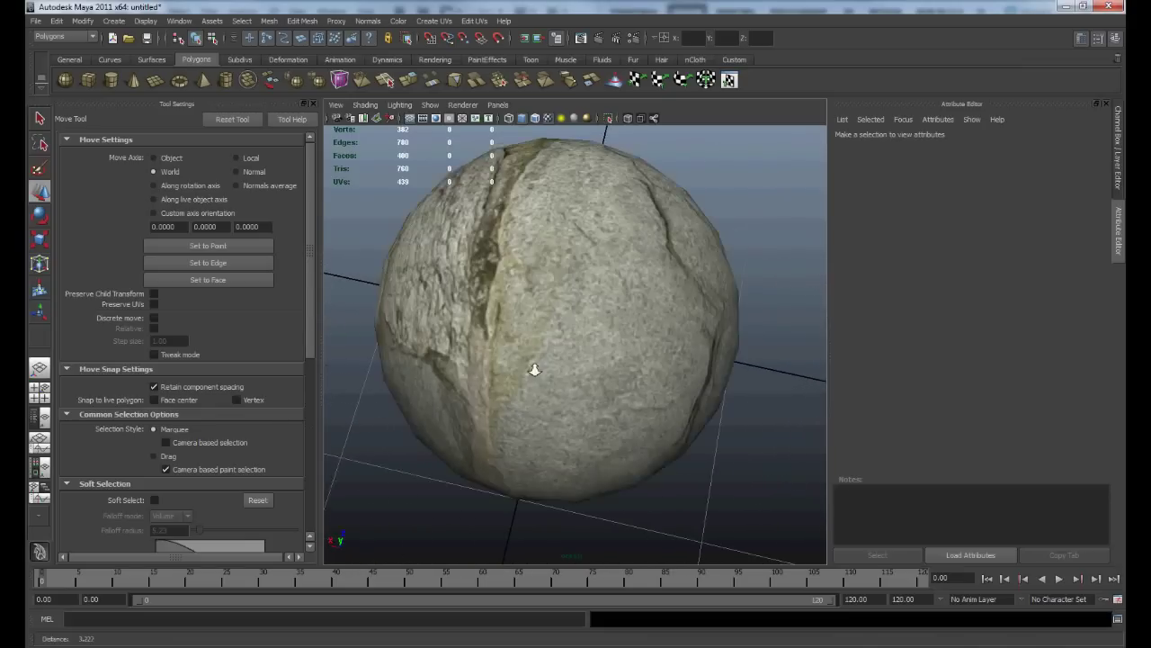
pyautogui.keyDown('alt'); pyautogui.moveTo(538, 368); pyautogui.dragTo(560, 257); pyautogui.keyUp('alt')
pyautogui.scroll(8, 559, 257)
pyautogui.keyDown('alt'); pyautogui.moveTo(594, 338); pyautogui.dragTo(570, 190); pyautogui.keyUp('alt')
pyautogui.scroll(-8, 570, 270)
pyautogui.keyDown('alt'); pyautogui.moveTo(570, 276); pyautogui.dragTo(566, 260); pyautogui.keyUp('alt')
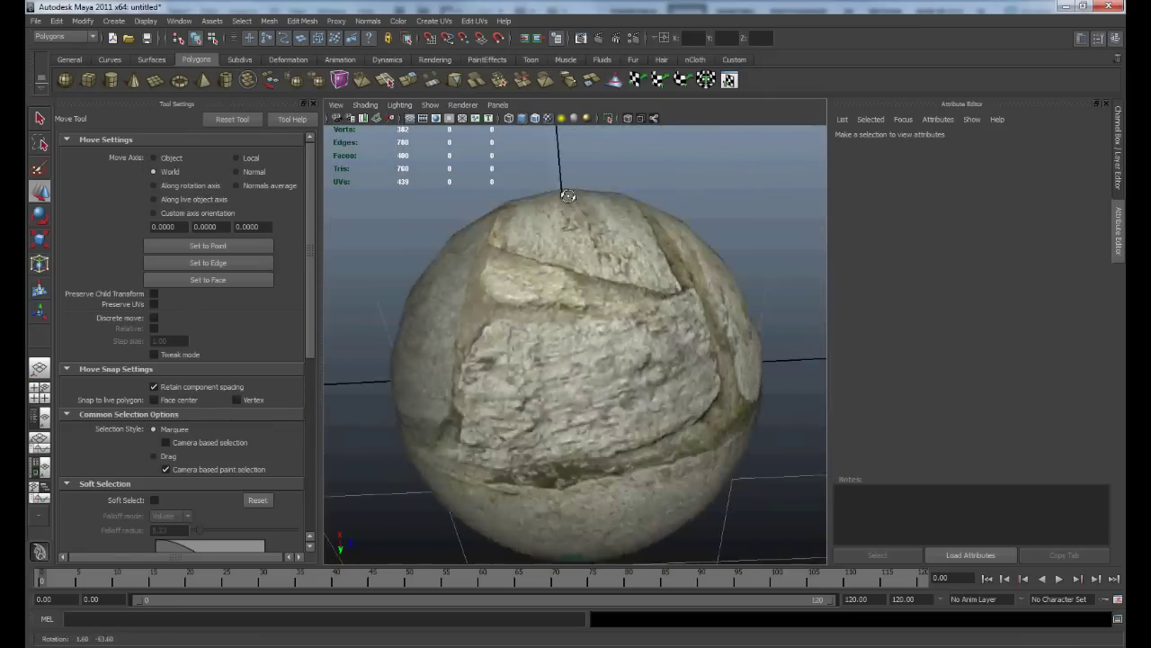
# - Examine the stone texture close up at the sphere's pole, and view the whole sphere from a distance
pyautogui.keyDown('alt'); pyautogui.moveTo(569, 196); pyautogui.dragTo(585, 127); pyautogui.keyUp('alt')
pyautogui.scroll(8, 575, 265)
pyautogui.keyDown('alt'); pyautogui.moveTo(574, 265); pyautogui.dragTo(566, 277, button='right'); pyautogui.keyUp('alt')
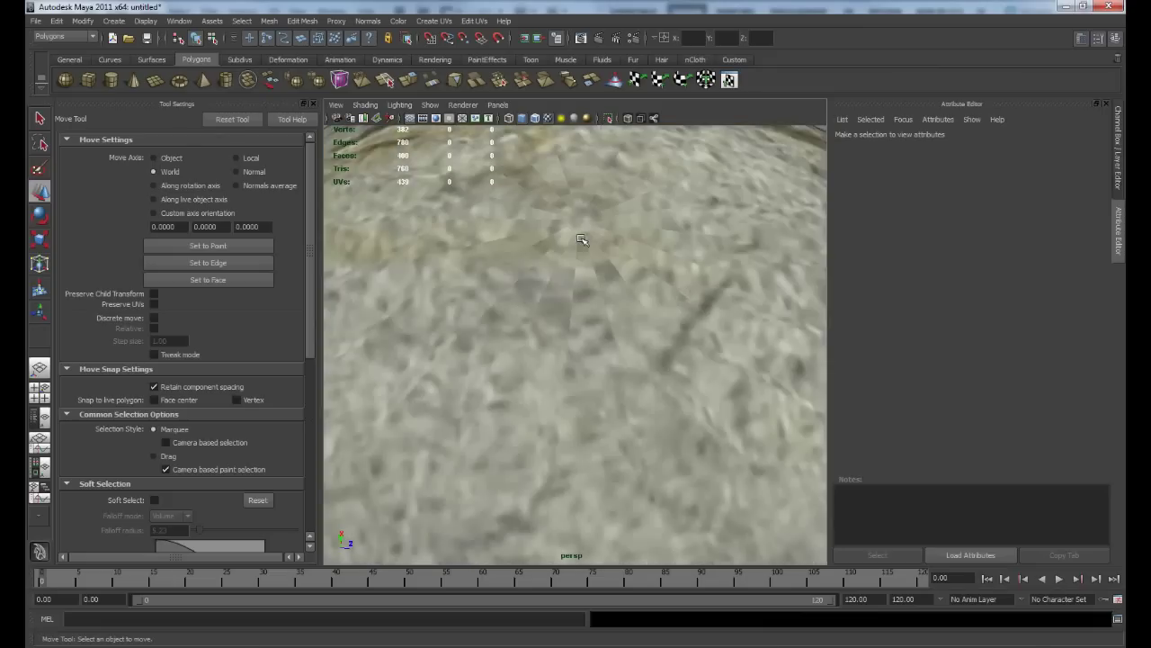
pyautogui.keyDown('alt'); pyautogui.moveTo(581, 240); pyautogui.dragTo(606, 206, button='right'); pyautogui.keyUp('alt')
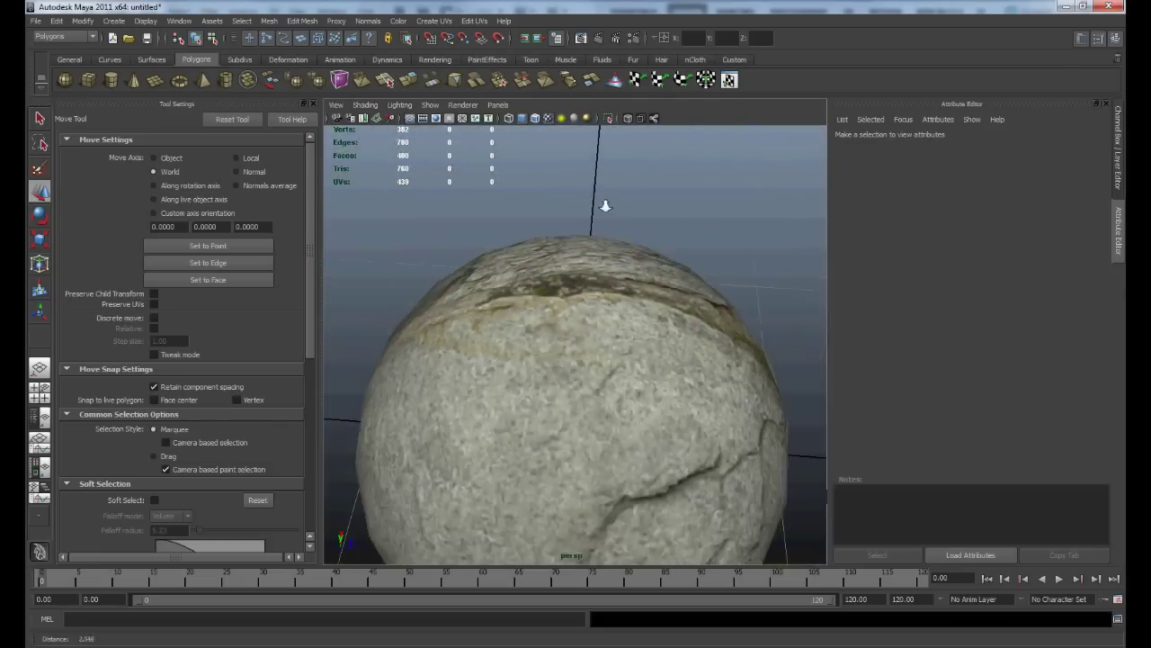
pyautogui.keyDown('alt'); pyautogui.moveTo(570, 318); pyautogui.dragTo(622, 365); pyautogui.keyUp('alt')
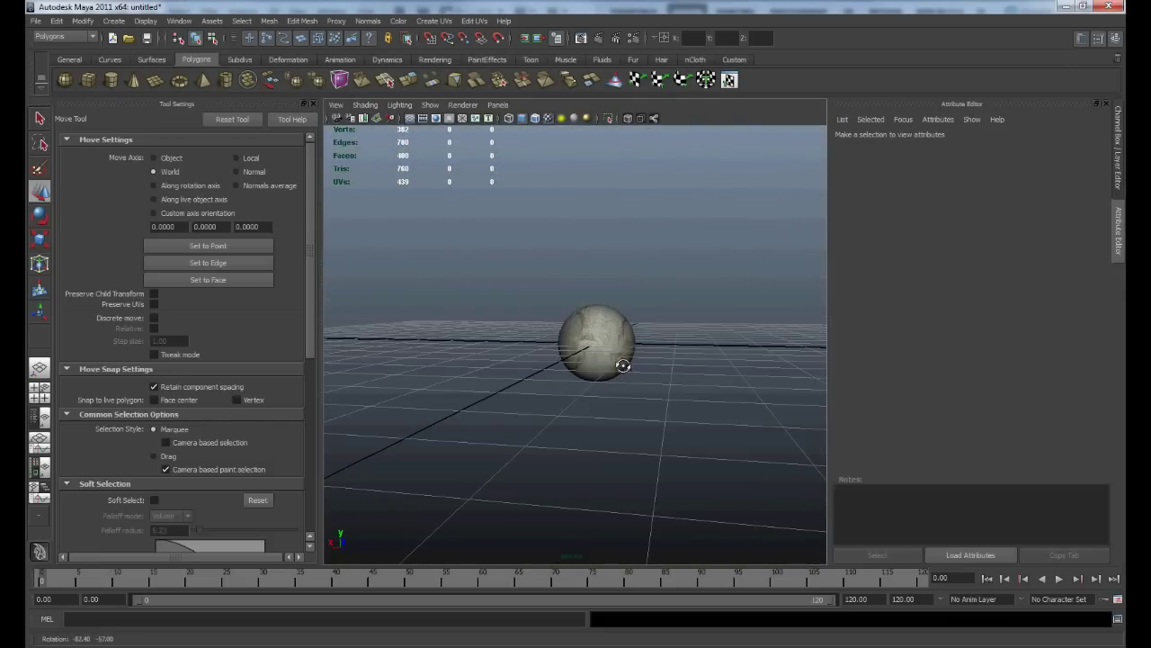